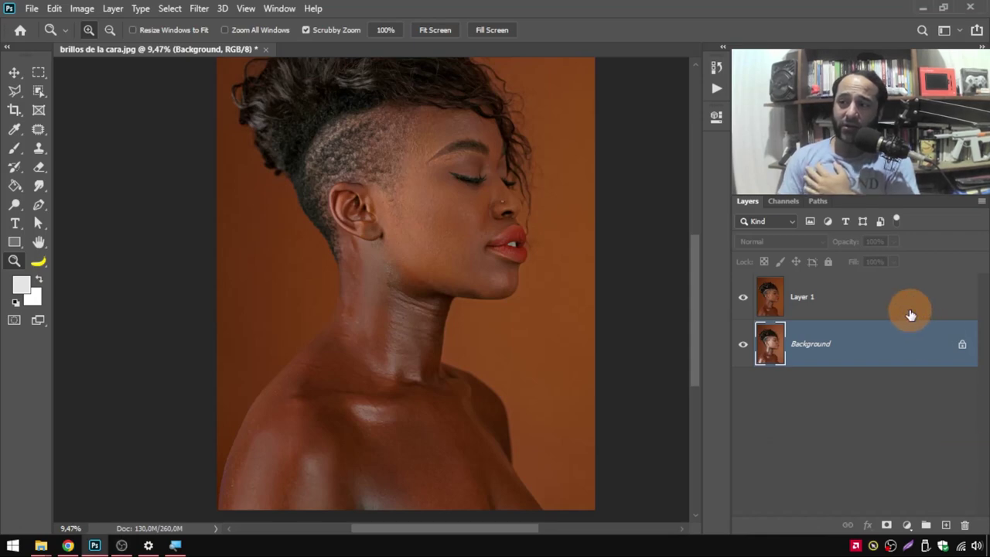
Compare Layer 1 against the original by toggling its visibility, then delete Layer 1
{"action": "left_click", "coordinate": [912, 311]}
{"action": "left_click", "coordinate": [743, 301]}
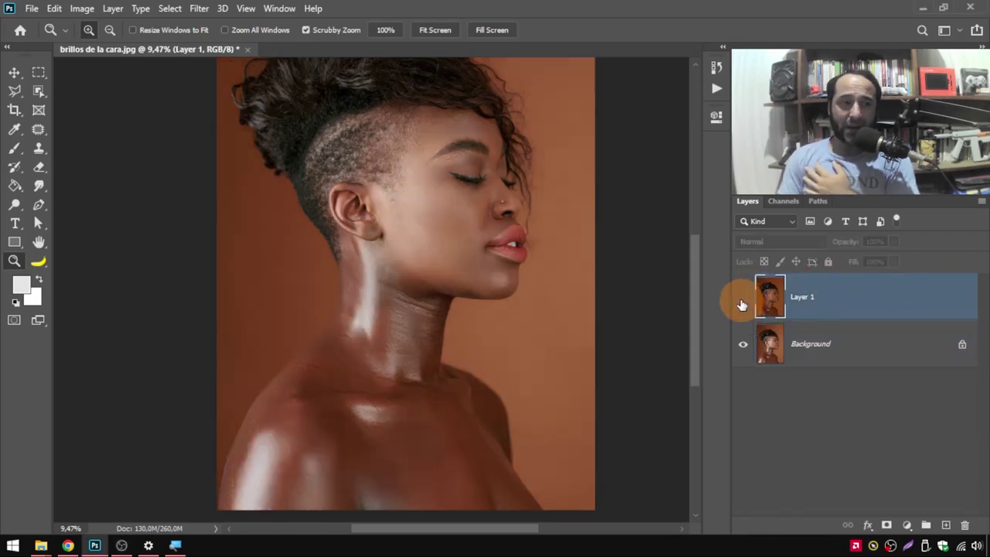
{"action": "left_click", "coordinate": [742, 301]}
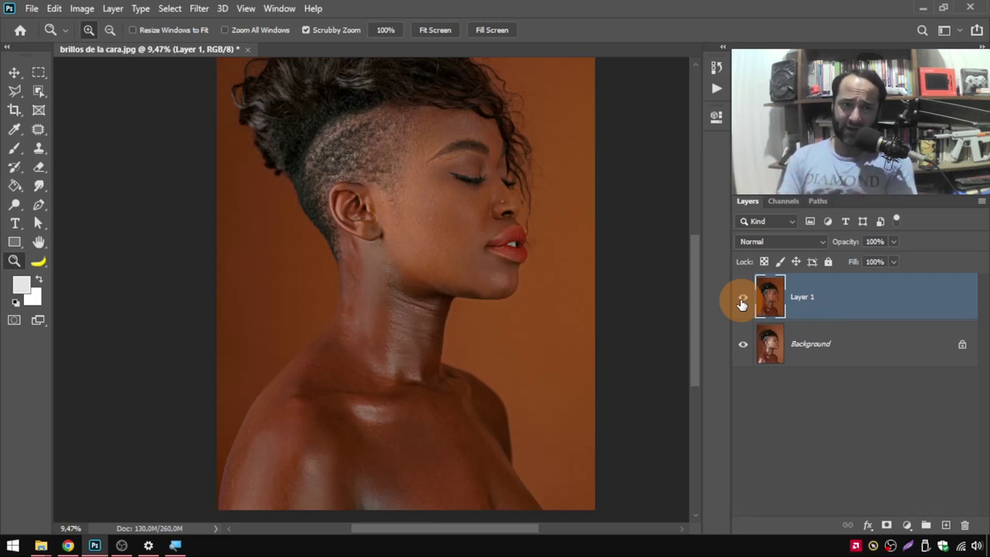
{"action": "left_click", "coordinate": [742, 300]}
{"action": "left_click", "coordinate": [743, 300]}
{"action": "left_click_drag", "start_coordinate": [829, 321], "coordinate": [965, 525]}
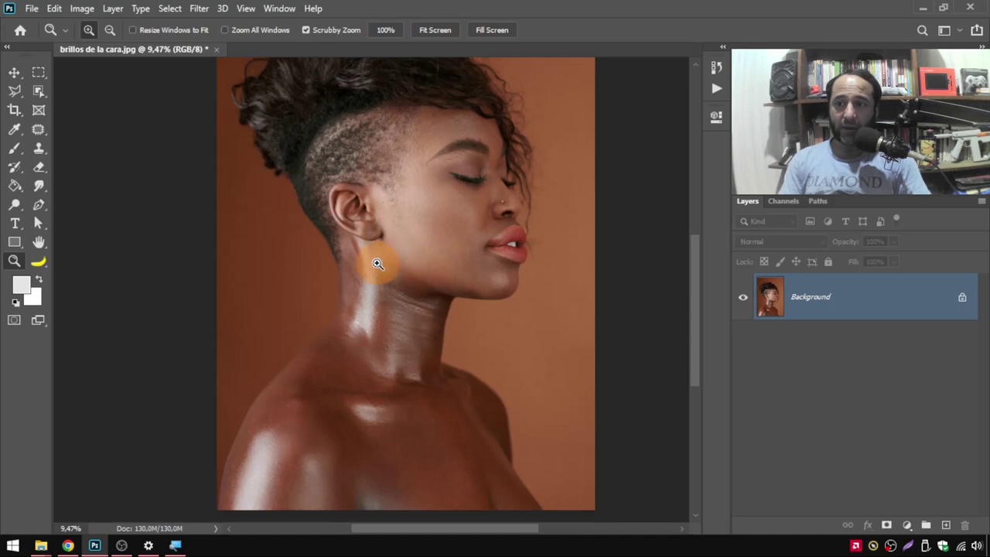
{"action": "mouse_move", "coordinate": [382, 265]}
{"action": "left_mouse_down"}
{"action": "mouse_move", "coordinate": [415, 286]}
{"action": "mouse_move", "coordinate": [446, 283]}
{"action": "left_mouse_up"}
{"action": "mouse_move", "coordinate": [316, 392]}
{"action": "left_mouse_down"}
{"action": "mouse_move", "coordinate": [353, 405]}
{"action": "mouse_move", "coordinate": [328, 399]}
{"action": "mouse_move", "coordinate": [327, 380]}
{"action": "left_mouse_up"}
{"action": "left_click", "coordinate": [23, 288]}
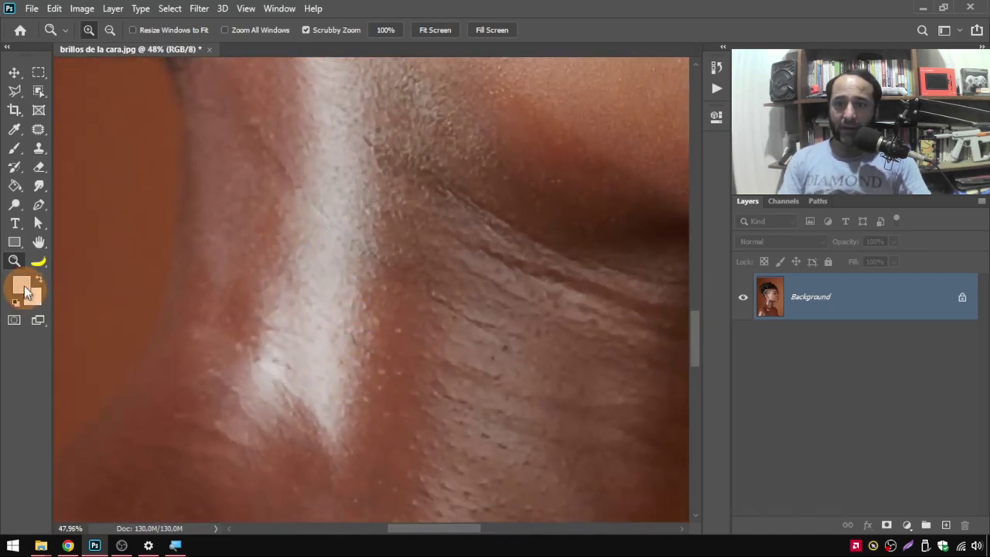
{"action": "left_click", "coordinate": [334, 330]}
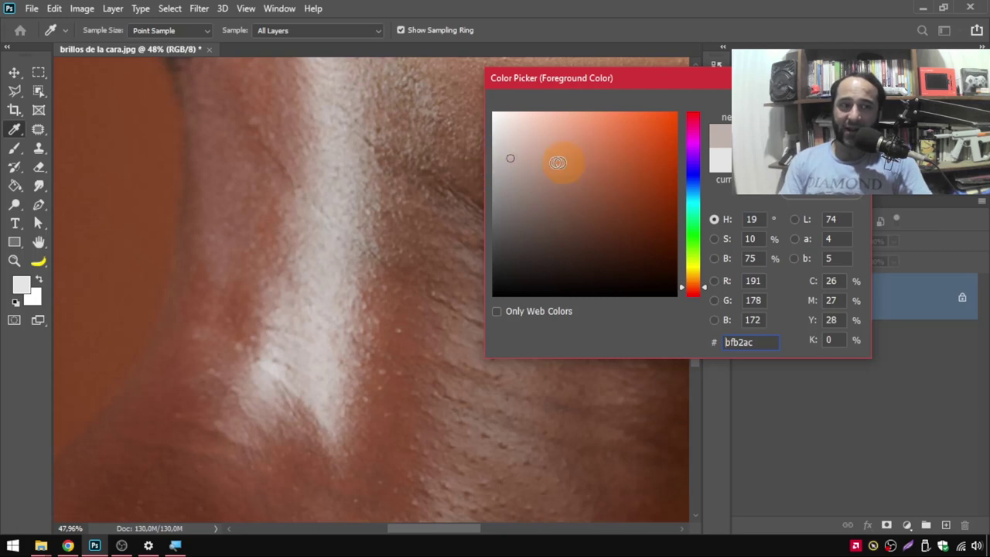
{"action": "key", "text": "Return"}
{"action": "key", "text": "z"}
{"action": "left_click", "coordinate": [570, 206], "text": "alt"}
{"action": "left_click_drag", "start_coordinate": [515, 210], "coordinate": [394, 268]}
{"action": "mouse_move", "coordinate": [453, 250]}
{"action": "left_mouse_down"}
{"action": "mouse_move", "coordinate": [420, 254]}
{"action": "mouse_move", "coordinate": [464, 209]}
{"action": "mouse_move", "coordinate": [447, 266]}
{"action": "mouse_move", "coordinate": [457, 312]}
{"action": "mouse_move", "coordinate": [427, 338]}
{"action": "mouse_move", "coordinate": [441, 263]}
{"action": "mouse_move", "coordinate": [460, 289]}
{"action": "left_mouse_up"}
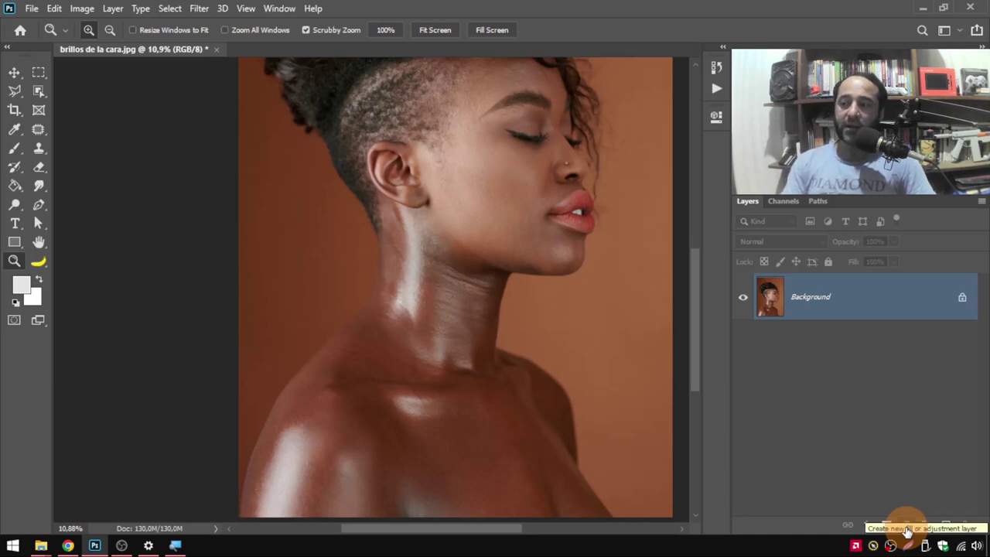
Add a Selective Color adjustment layer set to the Whites colour range
{"action": "left_click", "coordinate": [907, 531]}
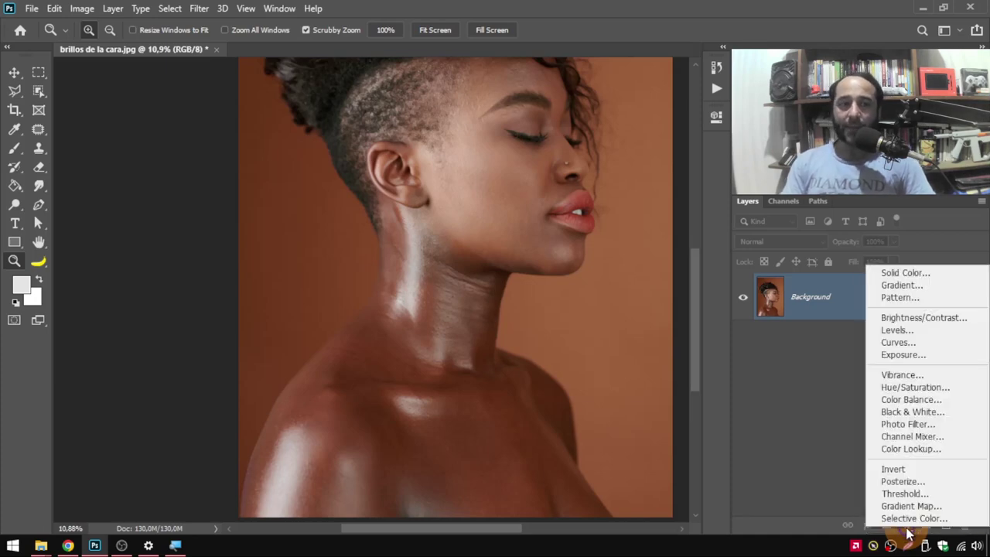
{"action": "left_click", "coordinate": [961, 519]}
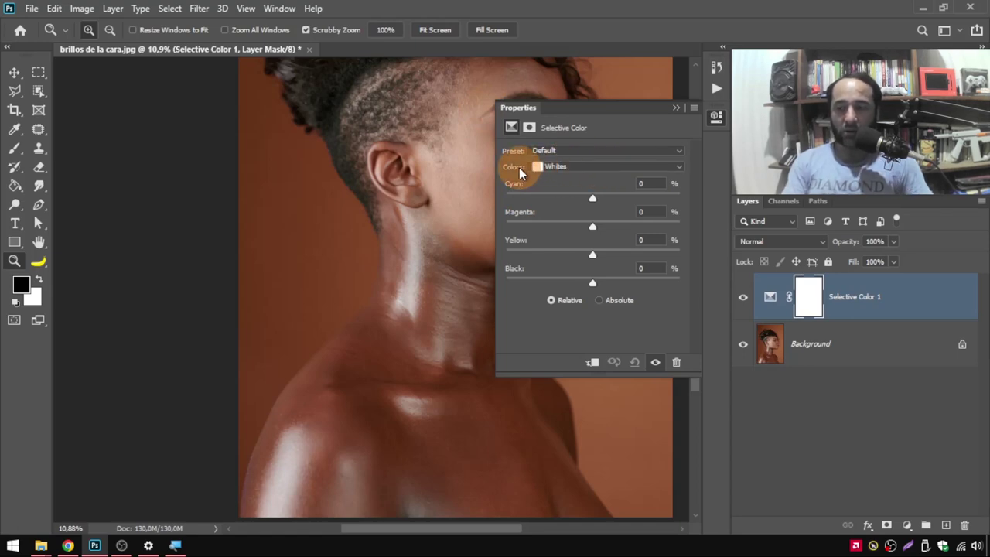
{"action": "left_click", "coordinate": [553, 167]}
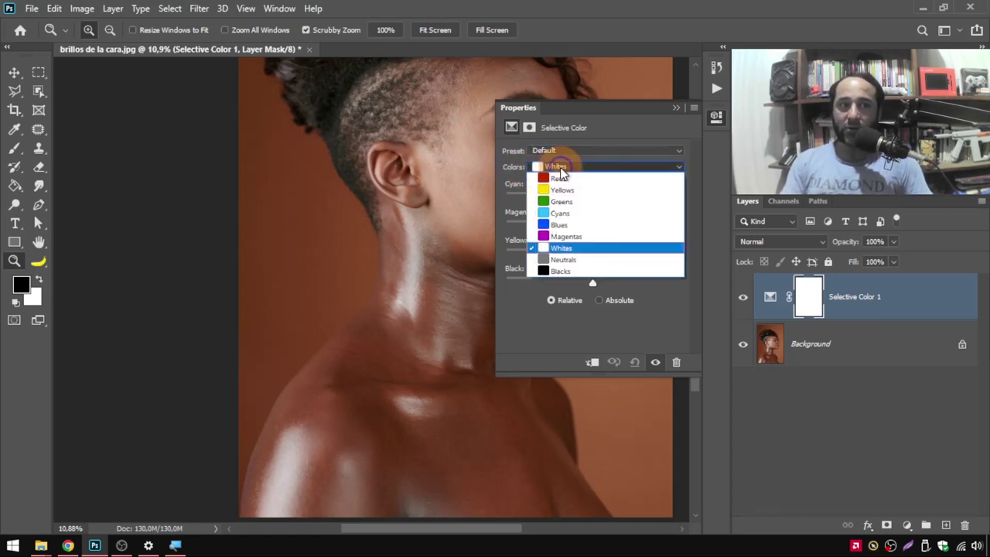
{"action": "left_click", "coordinate": [569, 178]}
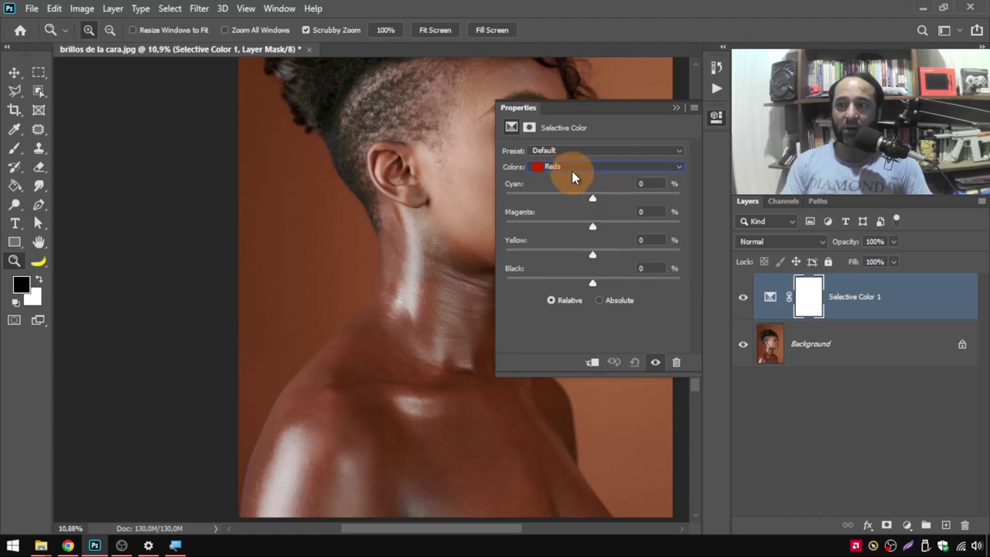
{"action": "left_click", "coordinate": [588, 167]}
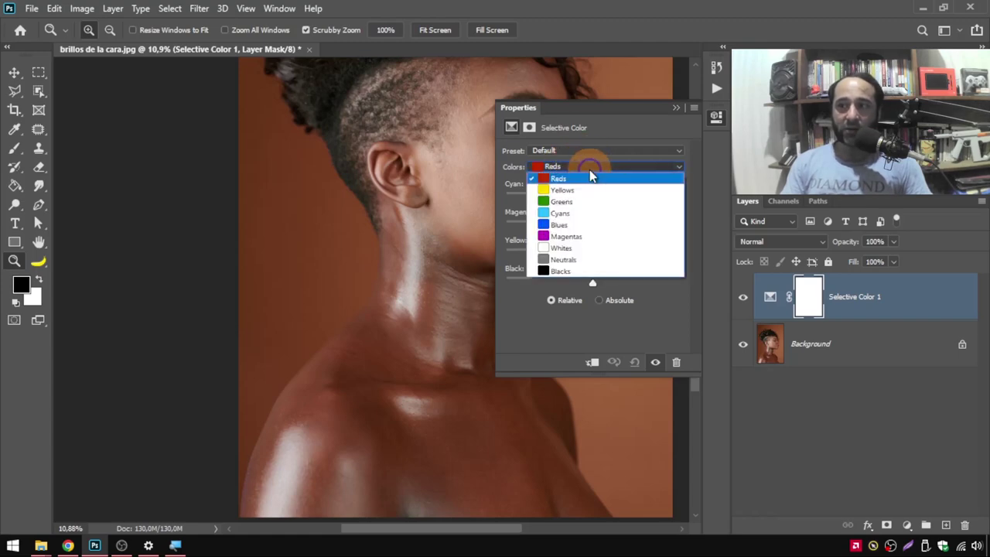
{"action": "left_click", "coordinate": [600, 247]}
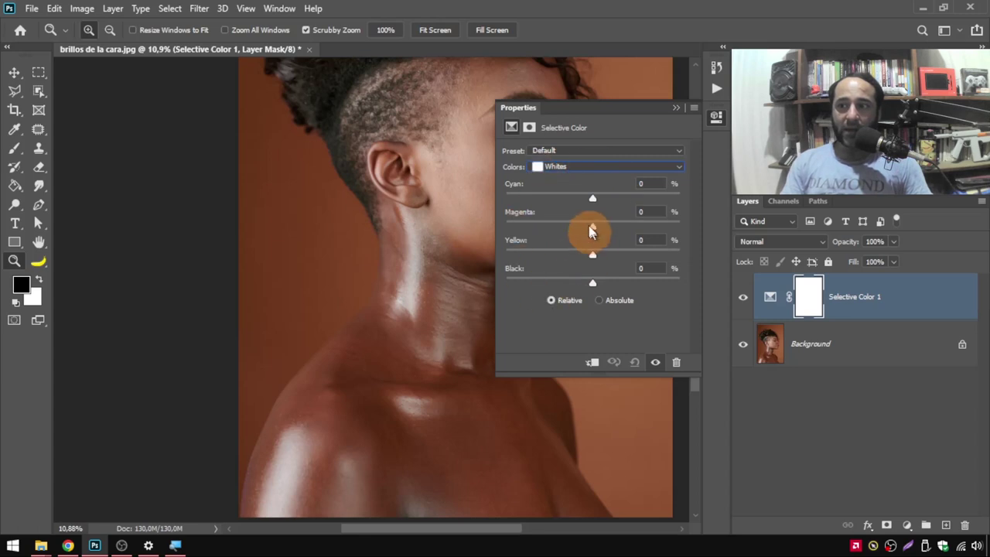
Raise the Whites' Black slider above +80% and collapse the Properties panel
{"action": "mouse_move", "coordinate": [594, 287]}
{"action": "left_mouse_down"}
{"action": "mouse_move", "coordinate": [681, 280]}
{"action": "mouse_move", "coordinate": [557, 281]}
{"action": "mouse_move", "coordinate": [680, 283]}
{"action": "left_mouse_up"}
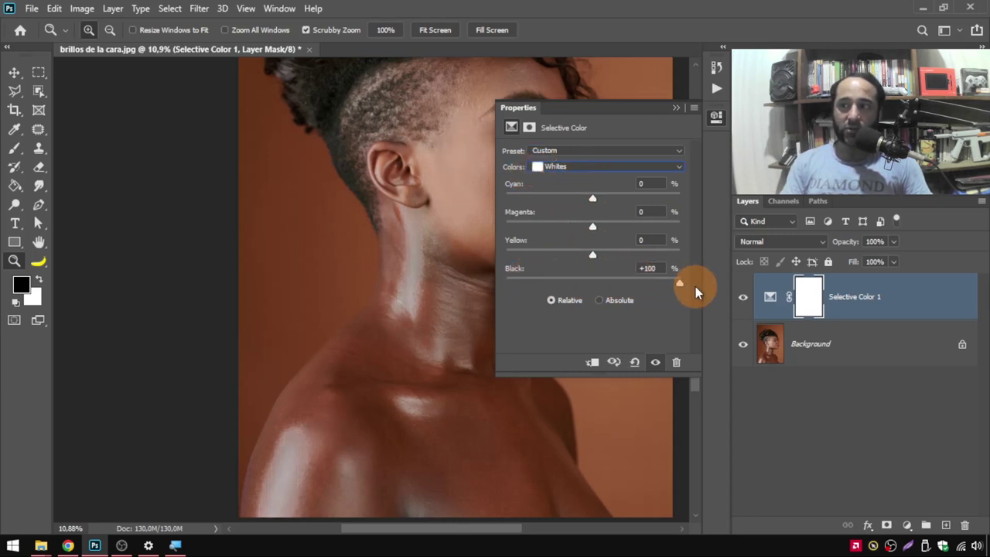
{"action": "mouse_move", "coordinate": [678, 283]}
{"action": "left_mouse_down"}
{"action": "mouse_move", "coordinate": [519, 283]}
{"action": "mouse_move", "coordinate": [629, 272]}
{"action": "mouse_move", "coordinate": [546, 275]}
{"action": "mouse_move", "coordinate": [587, 280]}
{"action": "left_mouse_up"}
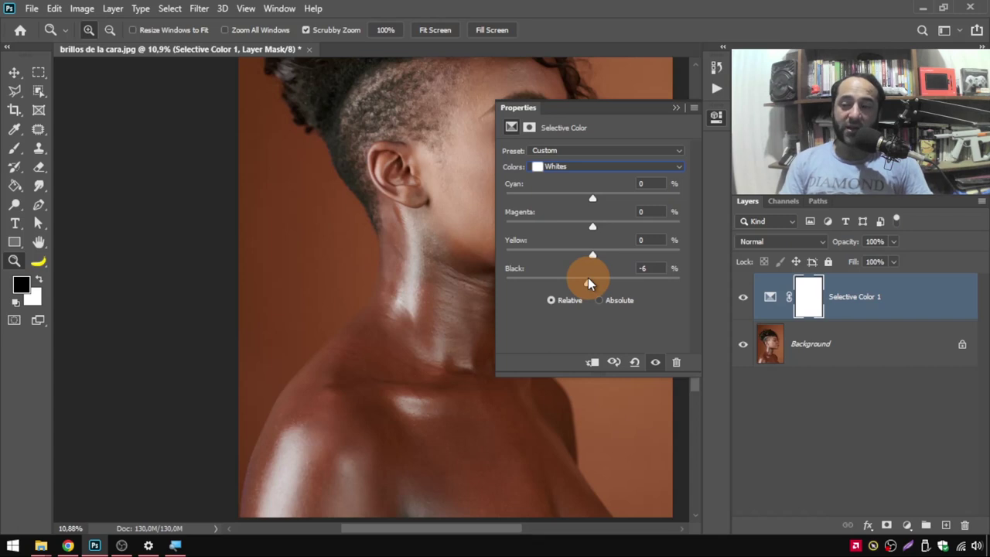
{"action": "mouse_move", "coordinate": [587, 279]}
{"action": "left_mouse_down"}
{"action": "mouse_move", "coordinate": [657, 271]}
{"action": "mouse_move", "coordinate": [574, 275]}
{"action": "mouse_move", "coordinate": [595, 280]}
{"action": "mouse_move", "coordinate": [581, 288]}
{"action": "left_mouse_up"}
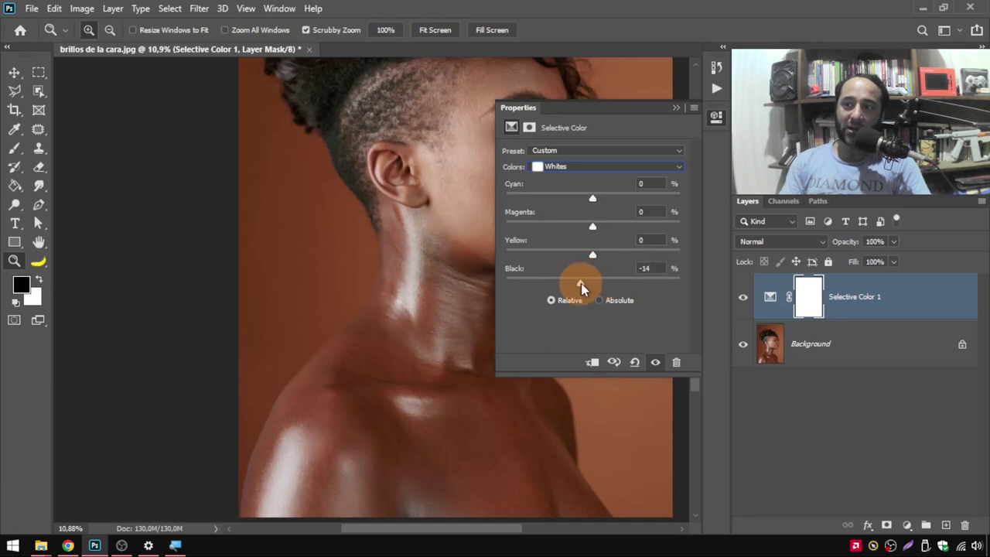
{"action": "mouse_move", "coordinate": [597, 283]}
{"action": "left_mouse_down"}
{"action": "mouse_move", "coordinate": [680, 282]}
{"action": "mouse_move", "coordinate": [608, 283]}
{"action": "mouse_move", "coordinate": [645, 271]}
{"action": "mouse_move", "coordinate": [610, 271]}
{"action": "mouse_move", "coordinate": [666, 262]}
{"action": "mouse_move", "coordinate": [581, 283]}
{"action": "mouse_move", "coordinate": [647, 272]}
{"action": "mouse_move", "coordinate": [634, 283]}
{"action": "mouse_move", "coordinate": [653, 285]}
{"action": "left_mouse_up"}
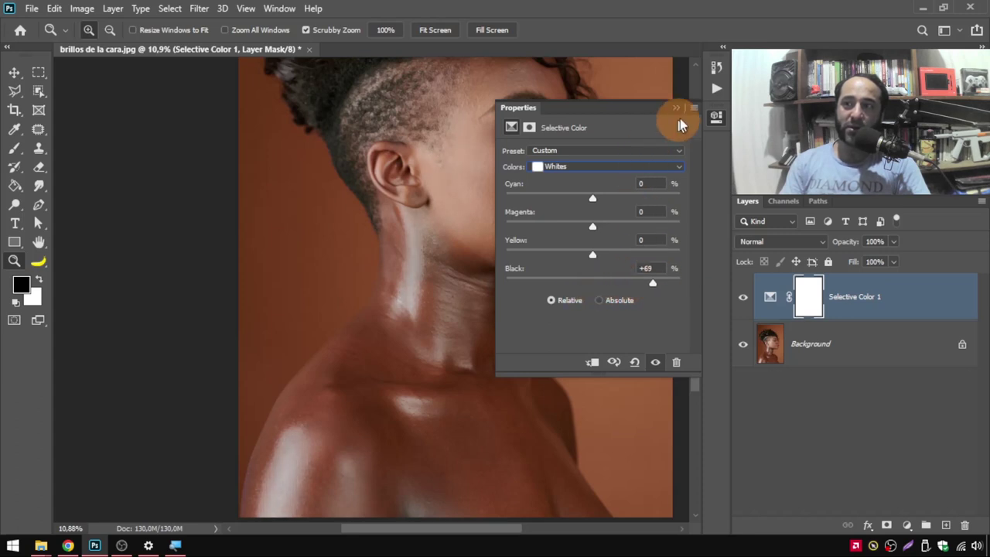
{"action": "left_click", "coordinate": [653, 287]}
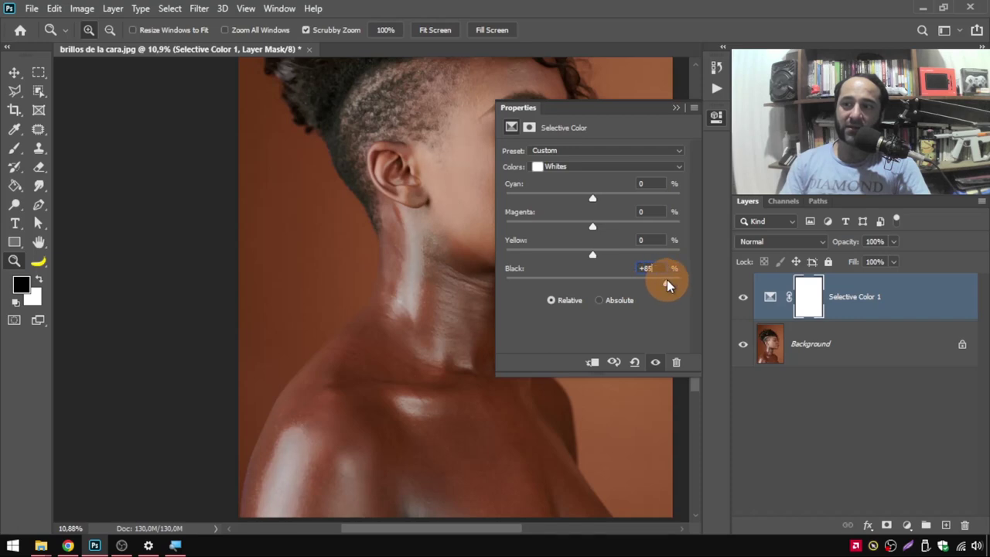
{"action": "left_click", "coordinate": [677, 108]}
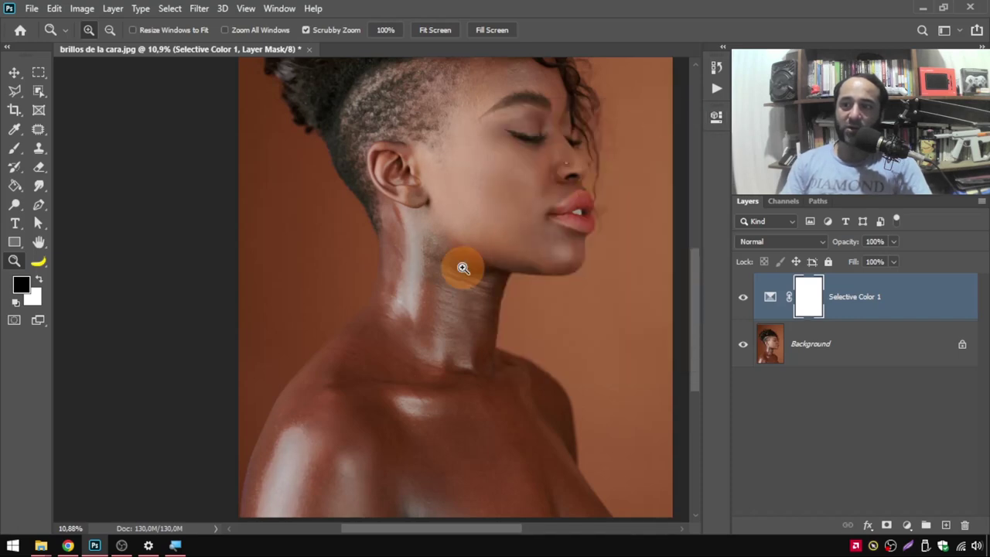
{"action": "left_click_drag", "start_coordinate": [400, 303], "coordinate": [497, 320]}
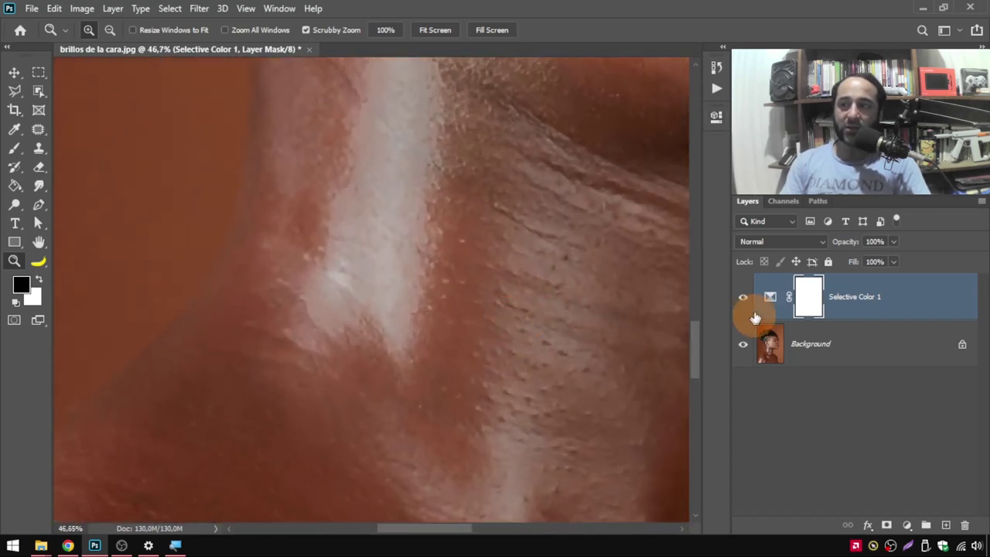
{"action": "left_click", "coordinate": [744, 298]}
{"action": "left_click", "coordinate": [738, 299]}
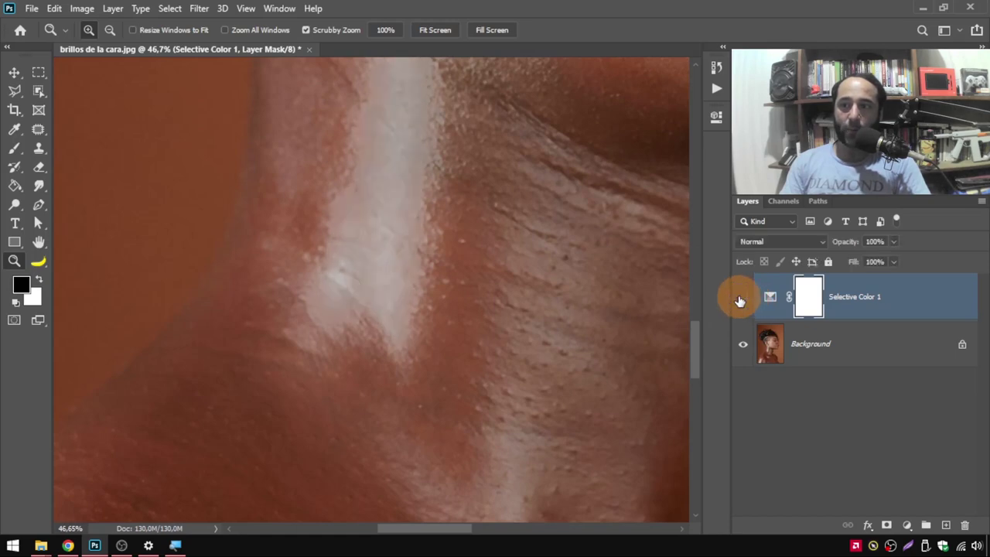
{"action": "left_click", "coordinate": [741, 299]}
{"action": "mouse_move", "coordinate": [579, 281]}
{"action": "left_mouse_down"}
{"action": "mouse_move", "coordinate": [576, 333]}
{"action": "mouse_move", "coordinate": [470, 328]}
{"action": "mouse_move", "coordinate": [443, 358]}
{"action": "left_mouse_up"}
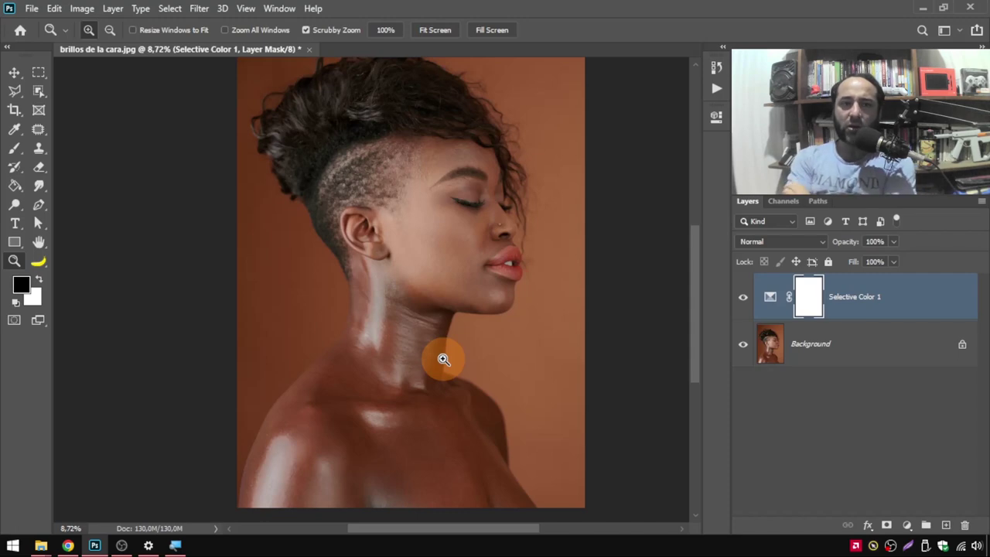
{"action": "left_click", "coordinate": [172, 9]}
Select the entire canvas and Copy Merged all visible layers
{"action": "left_click", "coordinate": [177, 29]}
{"action": "left_click", "coordinate": [179, 27]}
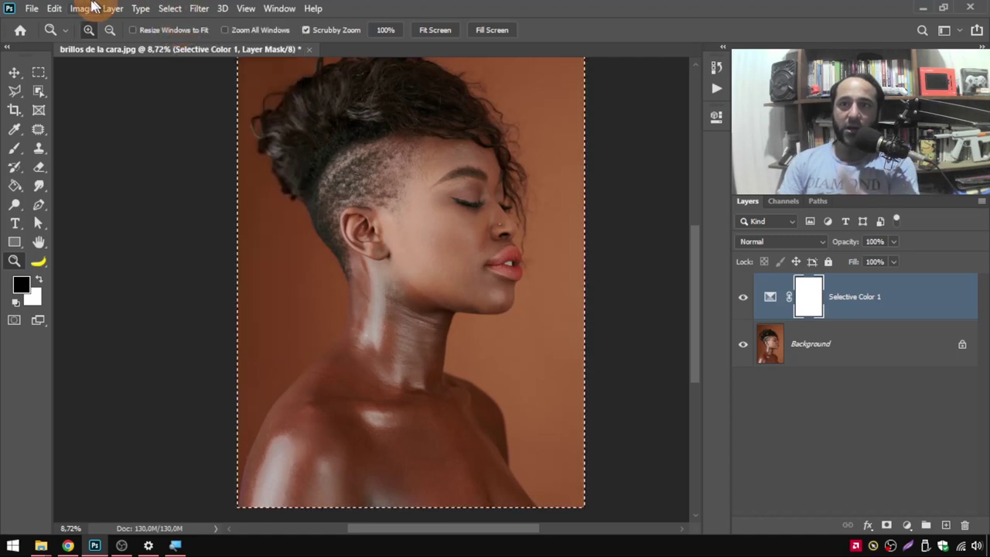
{"action": "left_click", "coordinate": [56, 8]}
{"action": "left_click", "coordinate": [141, 126]}
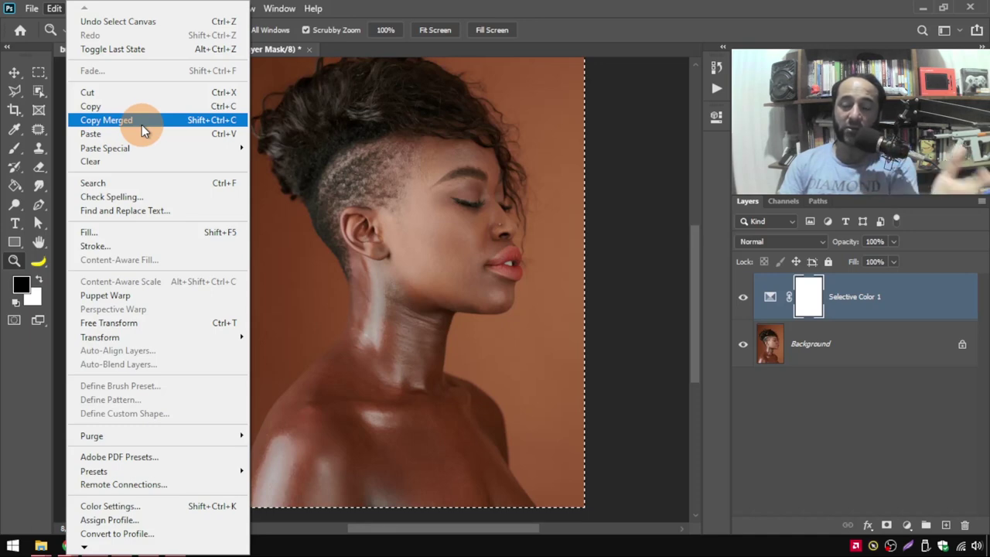
{"action": "left_click", "coordinate": [142, 125]}
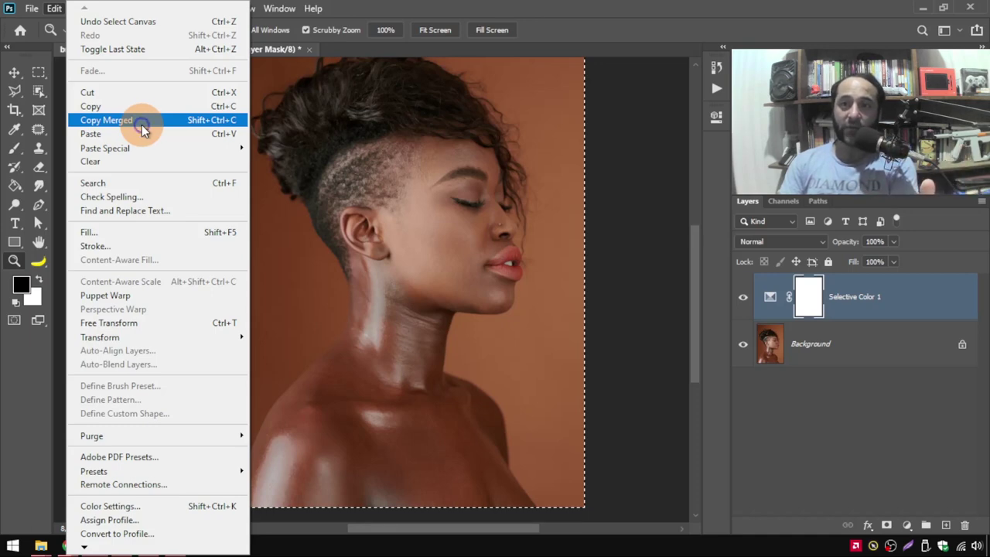
Paste the merged image as a new top Layer 1 and select it
{"action": "left_click", "coordinate": [54, 8]}
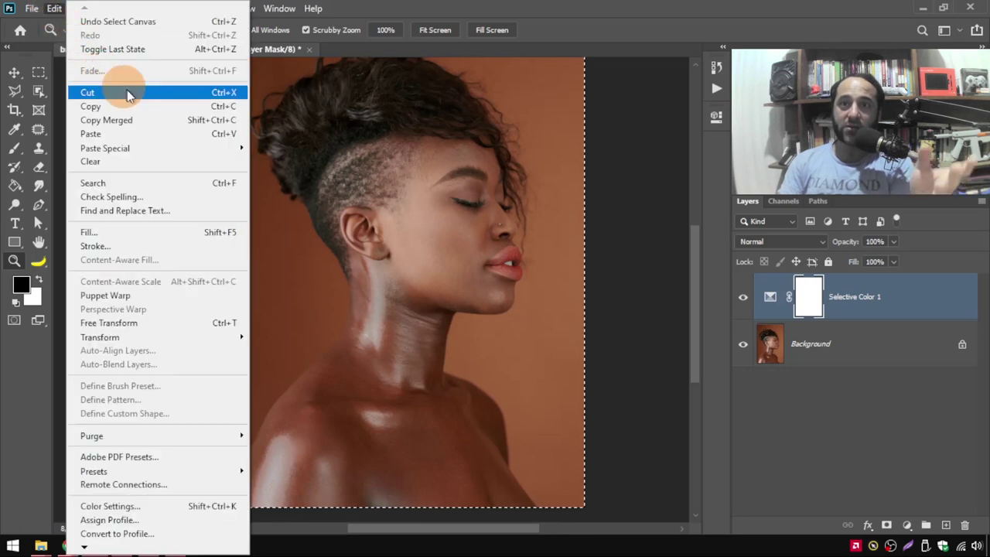
{"action": "left_click", "coordinate": [127, 133]}
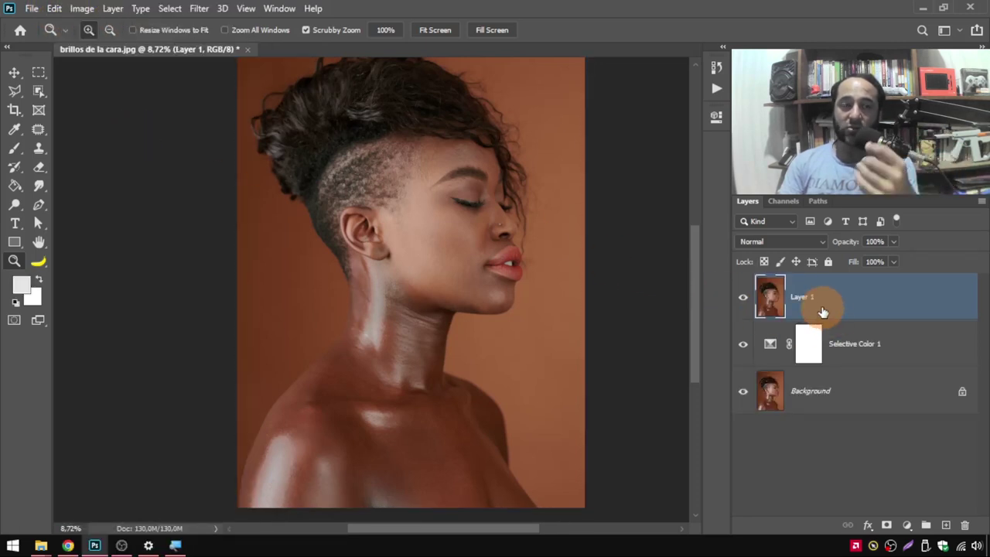
{"action": "left_click", "coordinate": [857, 345]}
{"action": "left_click", "coordinate": [857, 382]}
{"action": "left_click", "coordinate": [854, 345]}
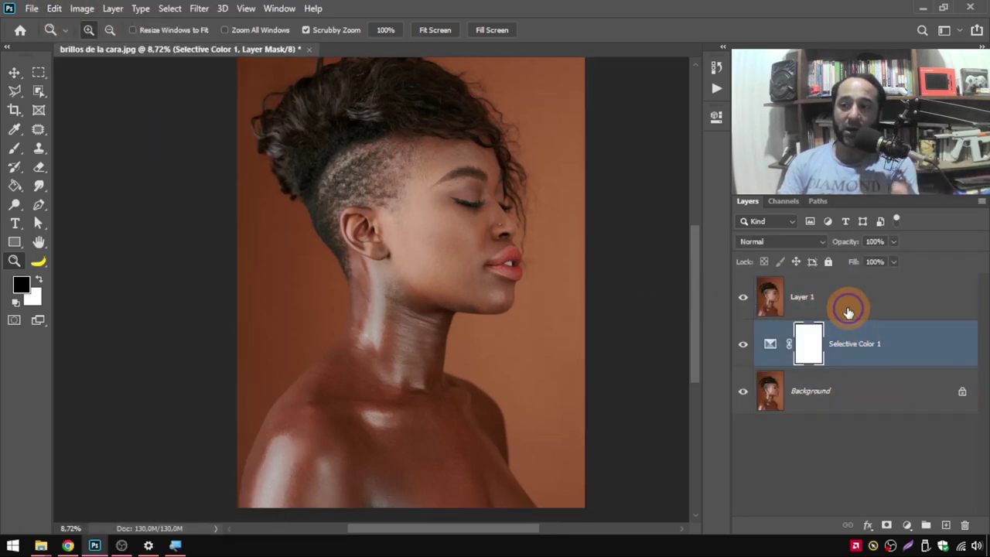
{"action": "left_click", "coordinate": [849, 312]}
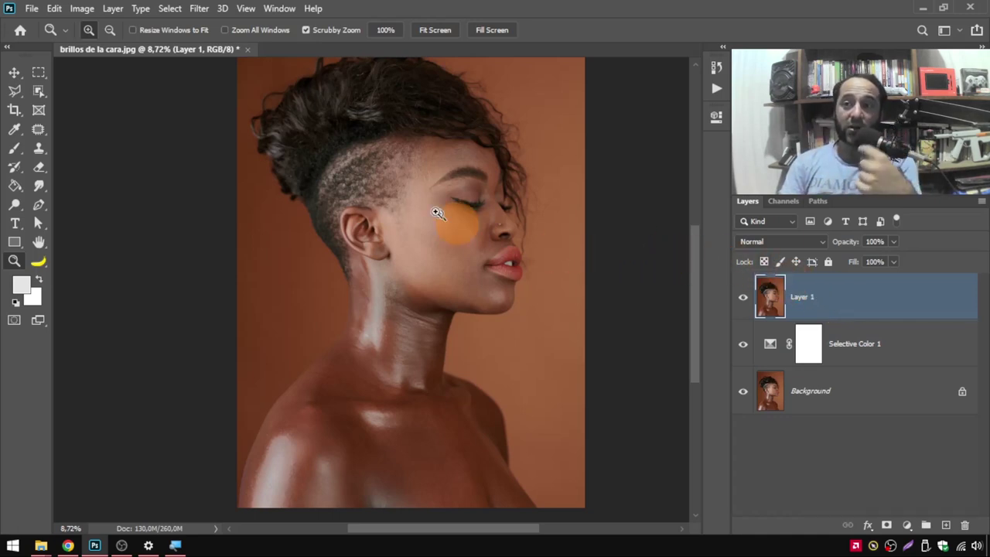
{"action": "left_click", "coordinate": [81, 7]}
{"action": "mouse_move", "coordinate": [104, 46]}
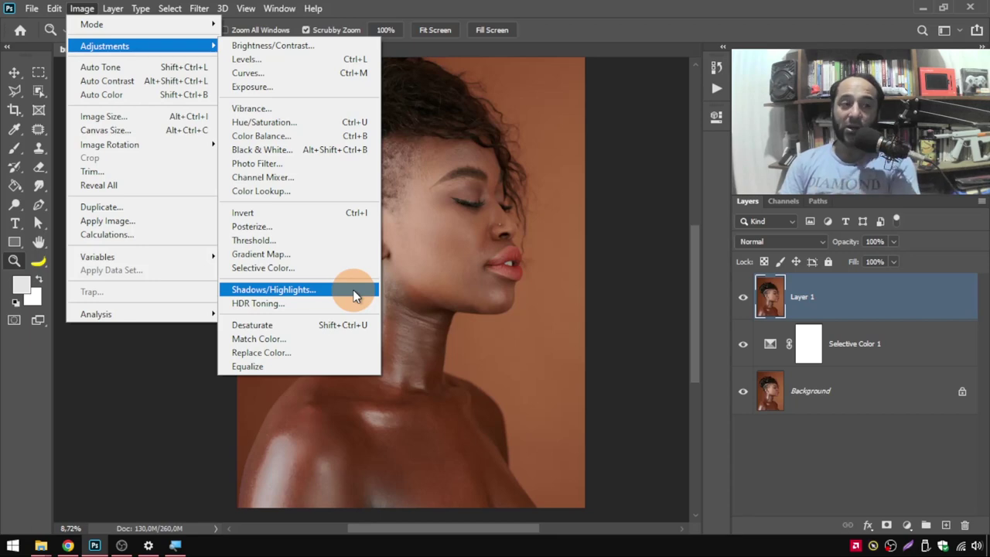
Apply Shadows/Highlights to Layer 1 with Shadows 0% and Highlights 63%
{"action": "left_click", "coordinate": [352, 291]}
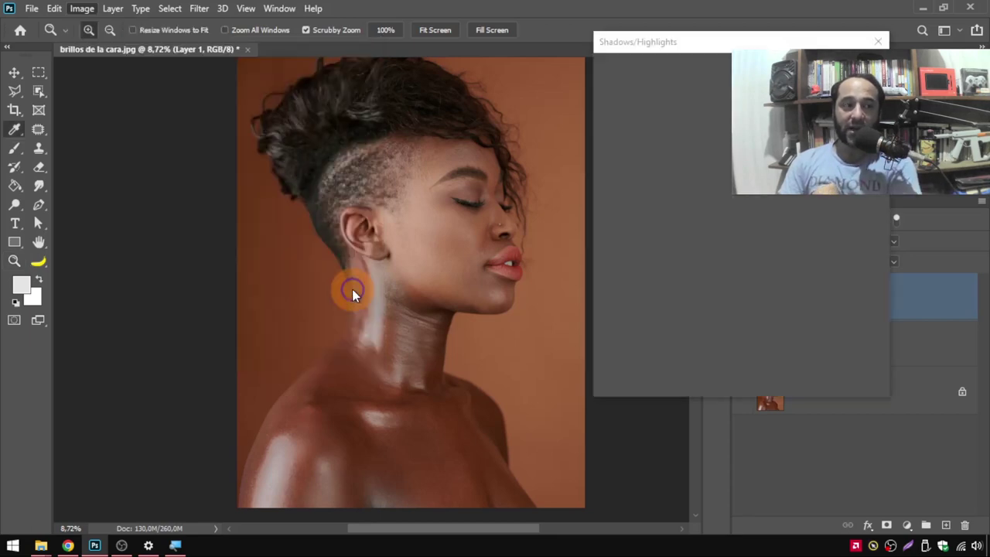
{"action": "left_click_drag", "start_coordinate": [661, 48], "coordinate": [77, 64]}
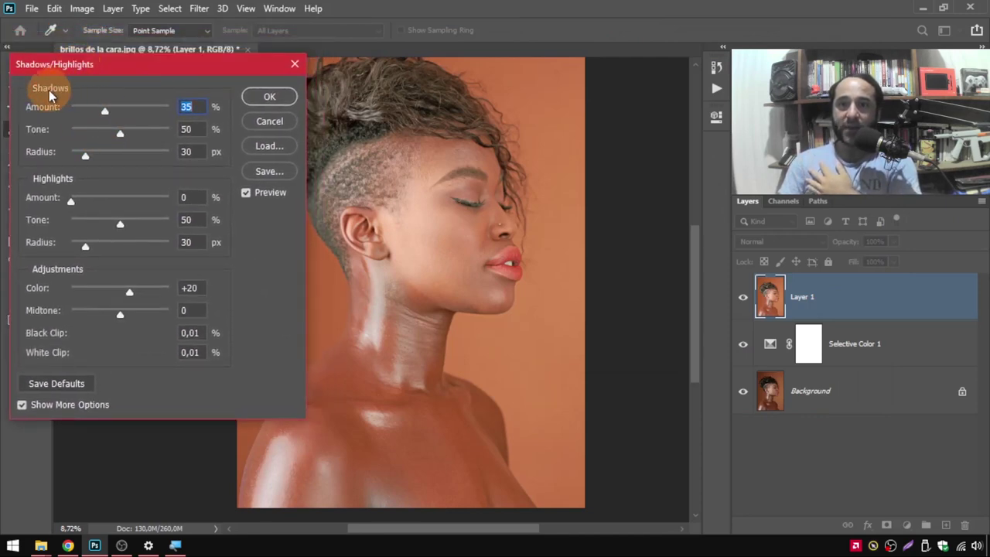
{"action": "mouse_move", "coordinate": [105, 110]}
{"action": "left_mouse_down"}
{"action": "mouse_move", "coordinate": [147, 110]}
{"action": "mouse_move", "coordinate": [53, 112]}
{"action": "left_mouse_up"}
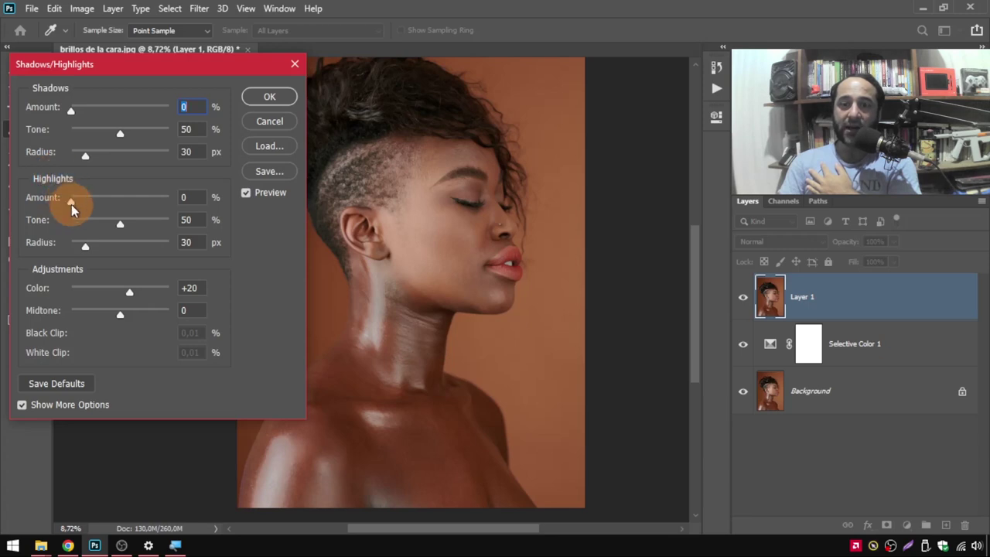
{"action": "mouse_move", "coordinate": [71, 202]}
{"action": "left_mouse_down"}
{"action": "mouse_move", "coordinate": [131, 198]}
{"action": "mouse_move", "coordinate": [104, 189]}
{"action": "mouse_move", "coordinate": [147, 190]}
{"action": "mouse_move", "coordinate": [88, 190]}
{"action": "mouse_move", "coordinate": [153, 177]}
{"action": "mouse_move", "coordinate": [88, 188]}
{"action": "mouse_move", "coordinate": [142, 198]}
{"action": "left_mouse_up"}
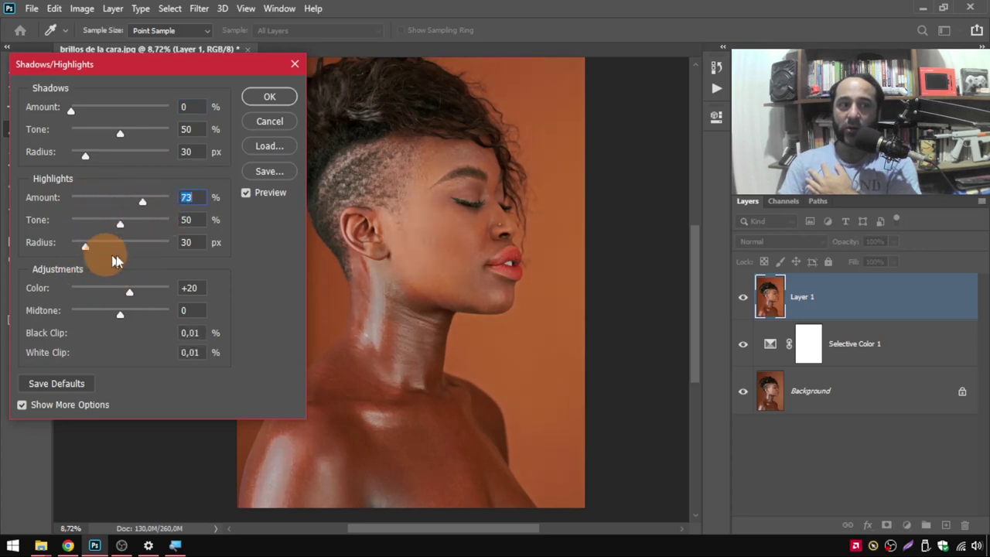
{"action": "mouse_move", "coordinate": [122, 207]}
{"action": "left_mouse_down"}
{"action": "mouse_move", "coordinate": [93, 213]}
{"action": "mouse_move", "coordinate": [134, 200]}
{"action": "left_mouse_up"}
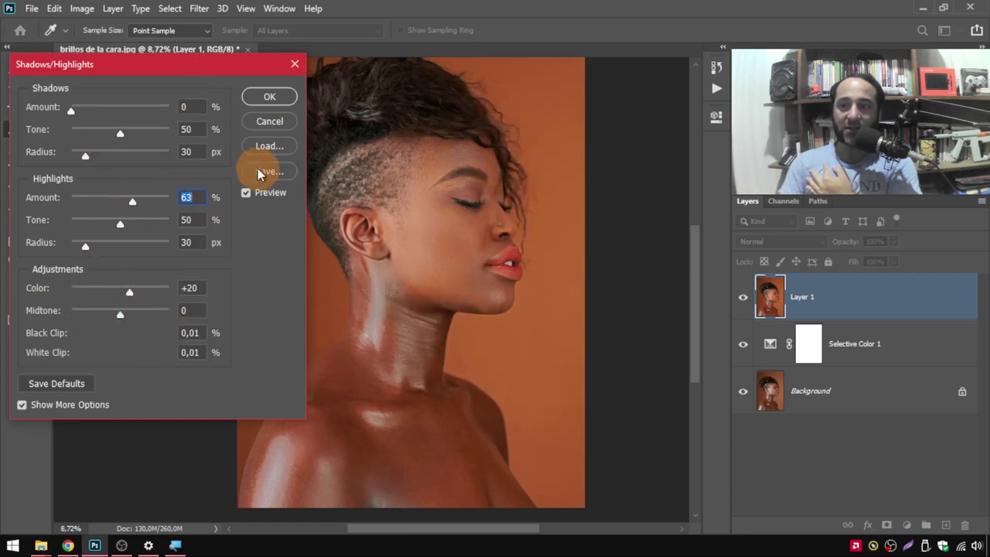
{"action": "left_click", "coordinate": [246, 194]}
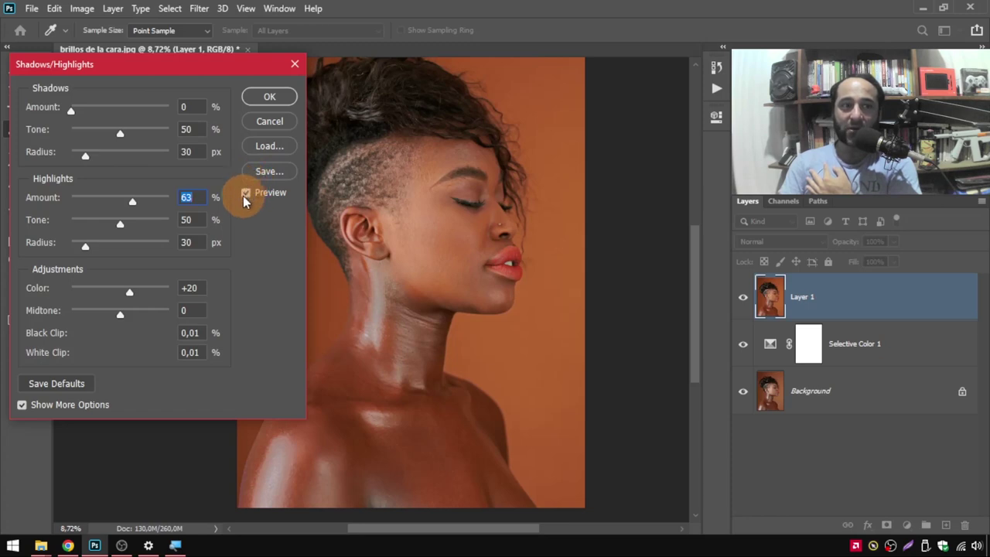
{"action": "left_click", "coordinate": [243, 199]}
{"action": "left_click", "coordinate": [244, 195]}
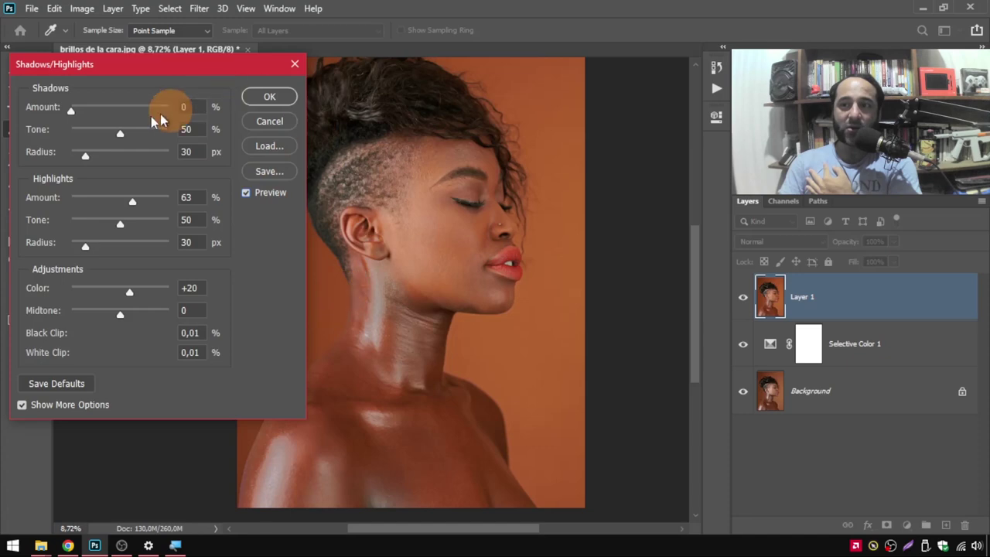
{"action": "left_click", "coordinate": [269, 97]}
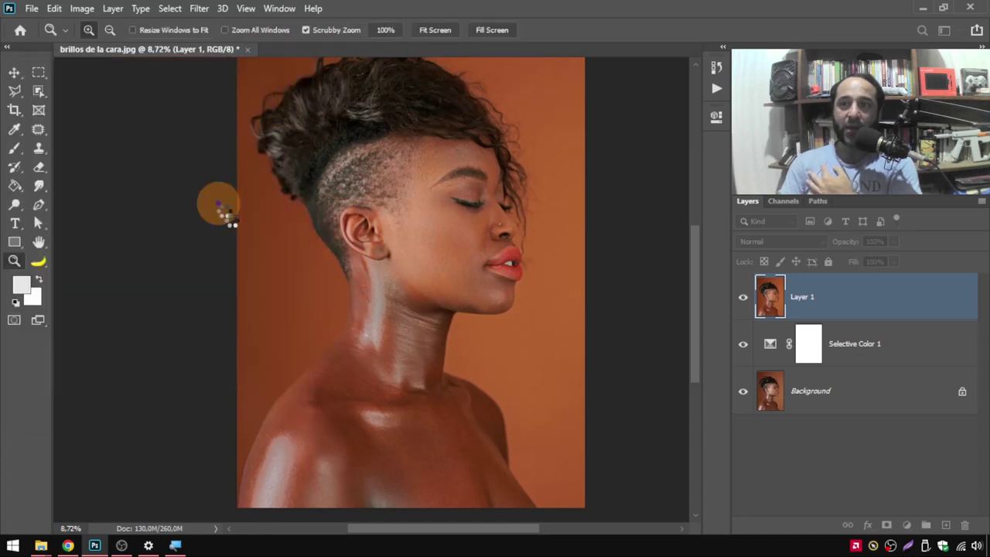
Zoom in to inspect the neck, then bring up Layer 1's context menu
{"action": "mouse_move", "coordinate": [342, 413]}
{"action": "left_mouse_down"}
{"action": "mouse_move", "coordinate": [379, 403]}
{"action": "mouse_move", "coordinate": [335, 405]}
{"action": "mouse_move", "coordinate": [380, 394]}
{"action": "mouse_move", "coordinate": [405, 366]}
{"action": "mouse_move", "coordinate": [379, 358]}
{"action": "left_mouse_up"}
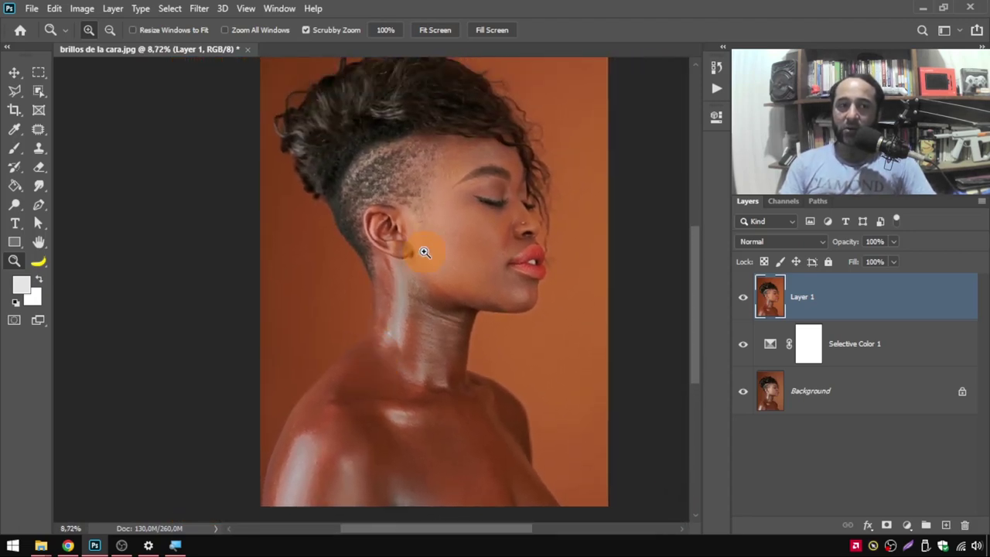
{"action": "left_click_drag", "start_coordinate": [447, 248], "coordinate": [427, 252]}
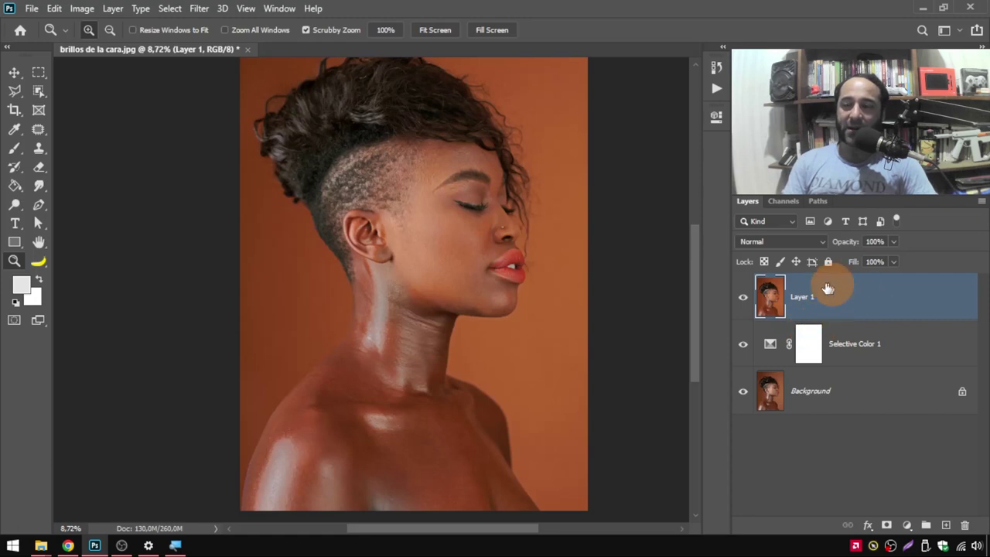
{"action": "right_click", "coordinate": [906, 304]}
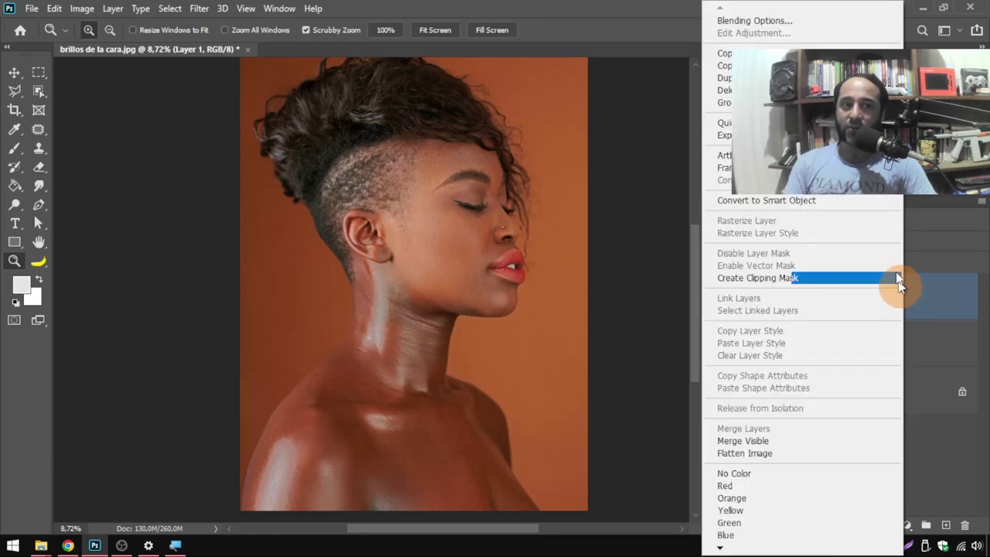
Convert Layer 1 to a Smart Object and launch the Camera Raw Filter on it
{"action": "left_click", "coordinate": [830, 331]}
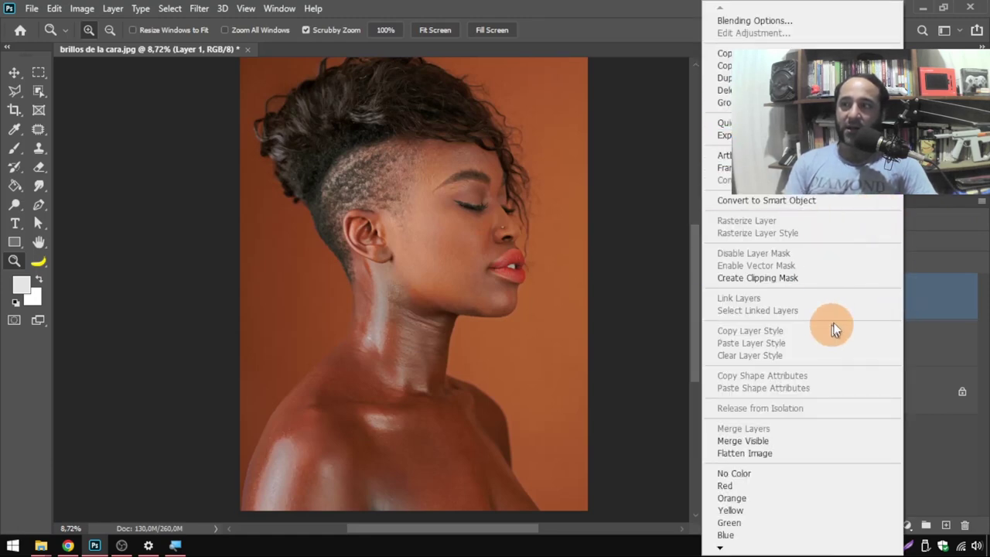
{"action": "left_click", "coordinate": [844, 200]}
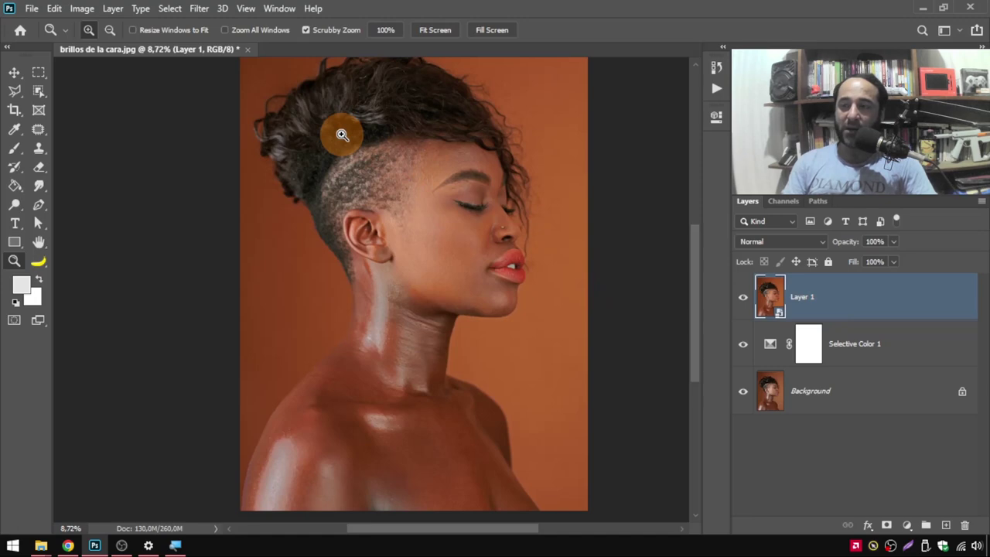
{"action": "left_click", "coordinate": [200, 9]}
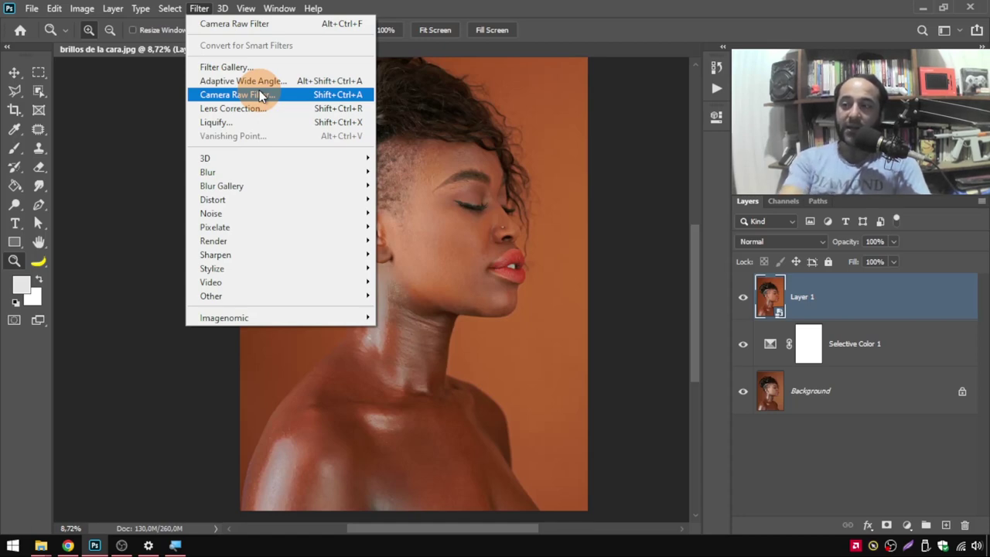
{"action": "left_click", "coordinate": [260, 94]}
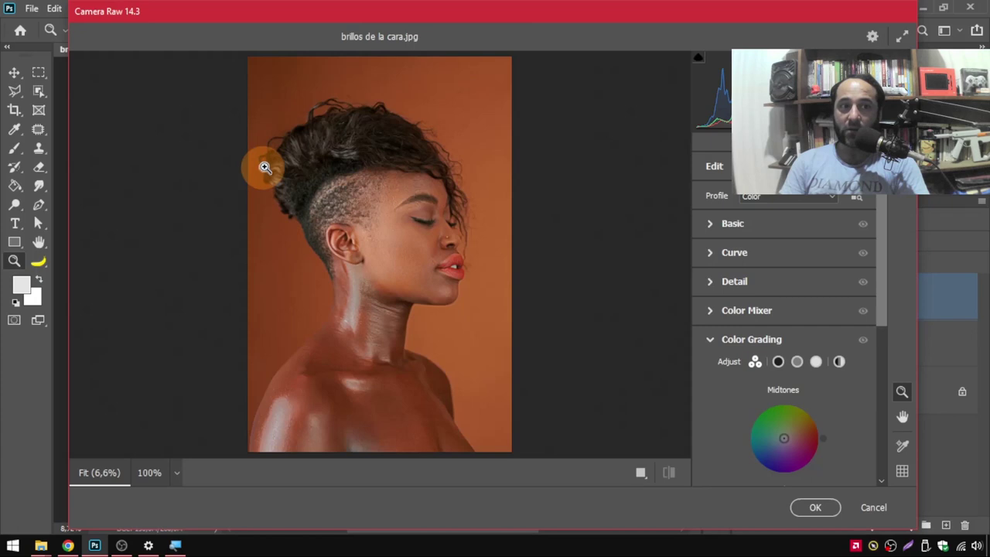
Frame the neck in the Camera Raw preview and lower Highlights to -56
{"action": "left_click_drag", "start_coordinate": [649, 26], "coordinate": [701, 67]}
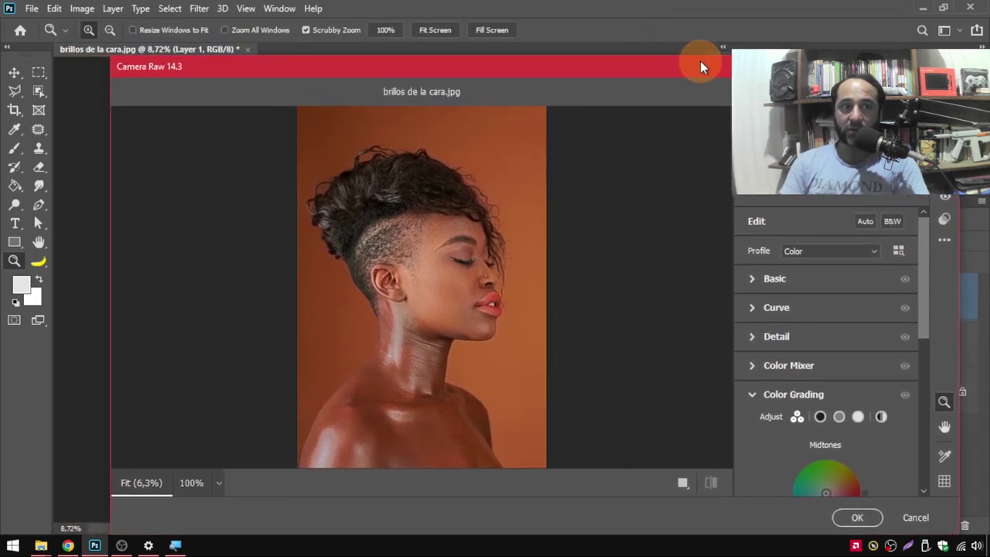
{"action": "left_click", "coordinate": [754, 279]}
{"action": "left_click", "coordinate": [387, 455]}
{"action": "mouse_move", "coordinate": [386, 454]}
{"action": "left_mouse_down"}
{"action": "mouse_move", "coordinate": [453, 387]}
{"action": "mouse_move", "coordinate": [436, 347]}
{"action": "mouse_move", "coordinate": [542, 256]}
{"action": "mouse_move", "coordinate": [670, 380]}
{"action": "mouse_move", "coordinate": [617, 394]}
{"action": "mouse_move", "coordinate": [703, 371]}
{"action": "mouse_move", "coordinate": [751, 374]}
{"action": "left_mouse_up"}
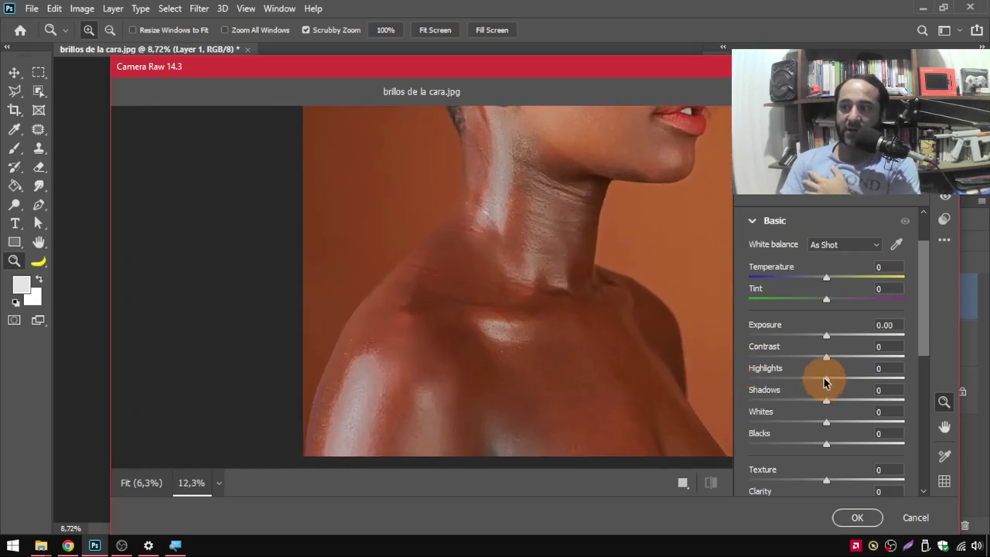
{"action": "mouse_move", "coordinate": [821, 384]}
{"action": "left_mouse_down"}
{"action": "mouse_move", "coordinate": [765, 379]}
{"action": "mouse_move", "coordinate": [826, 379]}
{"action": "mouse_move", "coordinate": [781, 381]}
{"action": "left_mouse_up"}
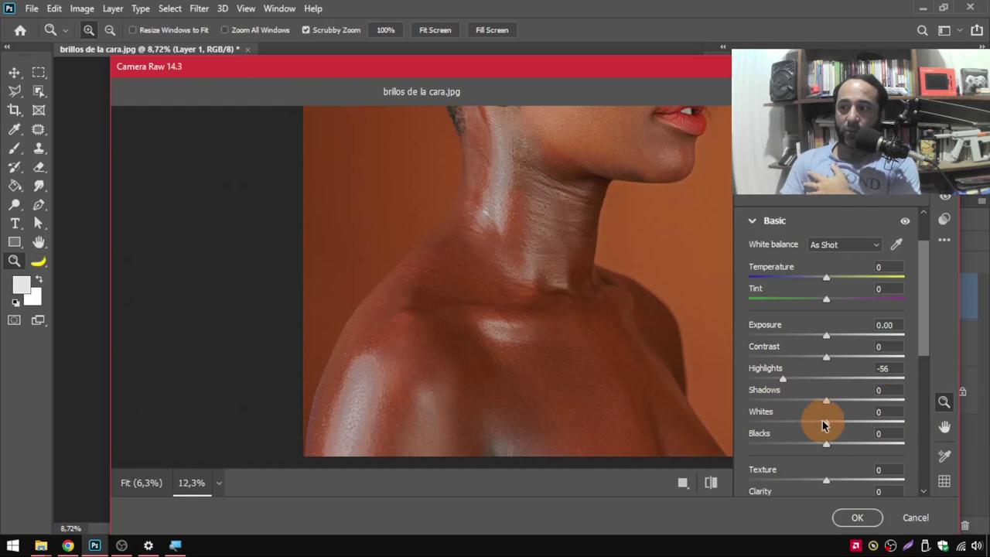
Set Whites -6, Texture +28, Clarity +4 and Dehaze +5 in Camera Raw
{"action": "mouse_move", "coordinate": [826, 425]}
{"action": "left_mouse_down"}
{"action": "mouse_move", "coordinate": [789, 420]}
{"action": "mouse_move", "coordinate": [857, 422]}
{"action": "mouse_move", "coordinate": [821, 424]}
{"action": "left_mouse_up"}
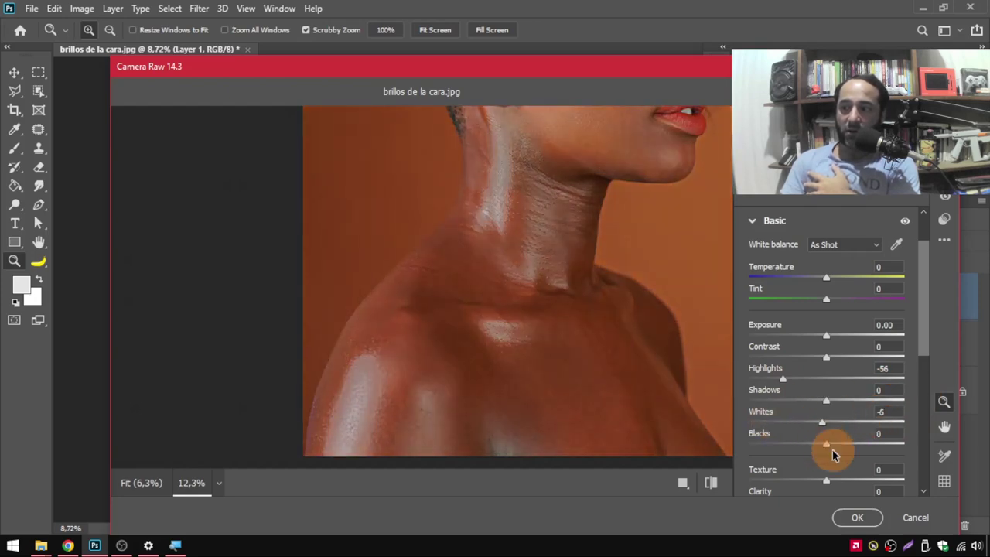
{"action": "left_click_drag", "start_coordinate": [925, 348], "coordinate": [932, 415]}
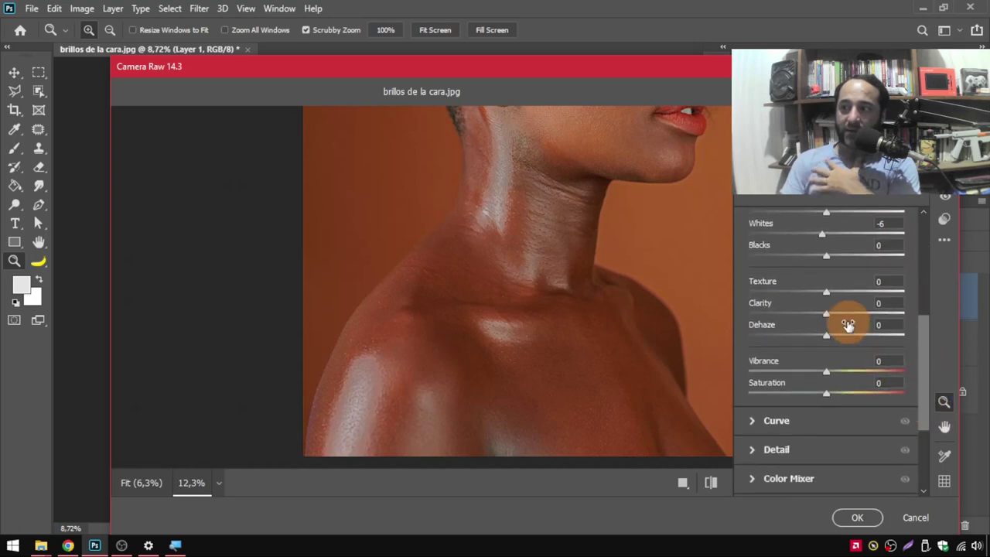
{"action": "mouse_move", "coordinate": [826, 292]}
{"action": "left_mouse_down"}
{"action": "mouse_move", "coordinate": [850, 292]}
{"action": "mouse_move", "coordinate": [818, 315]}
{"action": "mouse_move", "coordinate": [804, 315]}
{"action": "mouse_move", "coordinate": [836, 304]}
{"action": "mouse_move", "coordinate": [796, 305]}
{"action": "mouse_move", "coordinate": [829, 309]}
{"action": "left_mouse_up"}
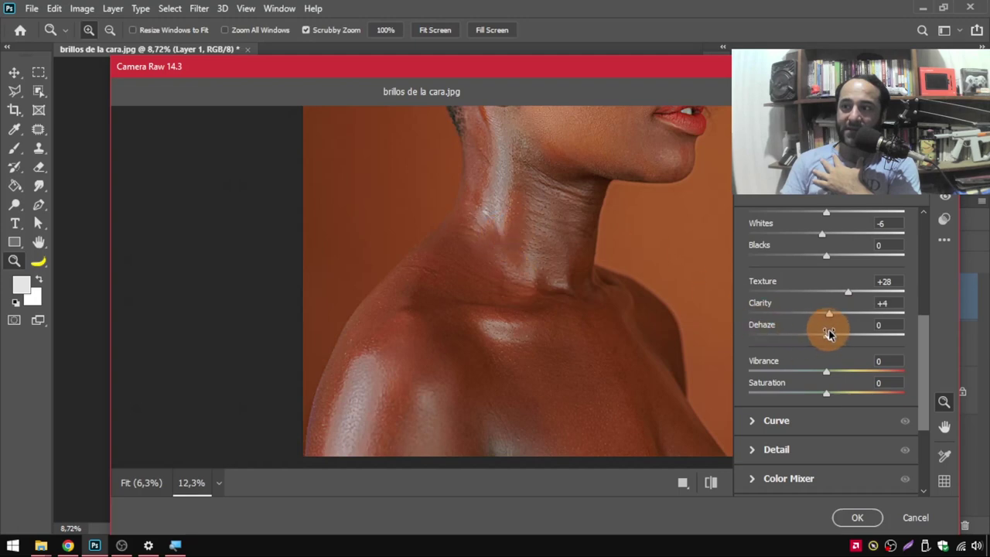
{"action": "mouse_move", "coordinate": [838, 338]}
{"action": "left_mouse_down"}
{"action": "mouse_move", "coordinate": [810, 333]}
{"action": "mouse_move", "coordinate": [844, 333]}
{"action": "mouse_move", "coordinate": [826, 338]}
{"action": "left_mouse_up"}
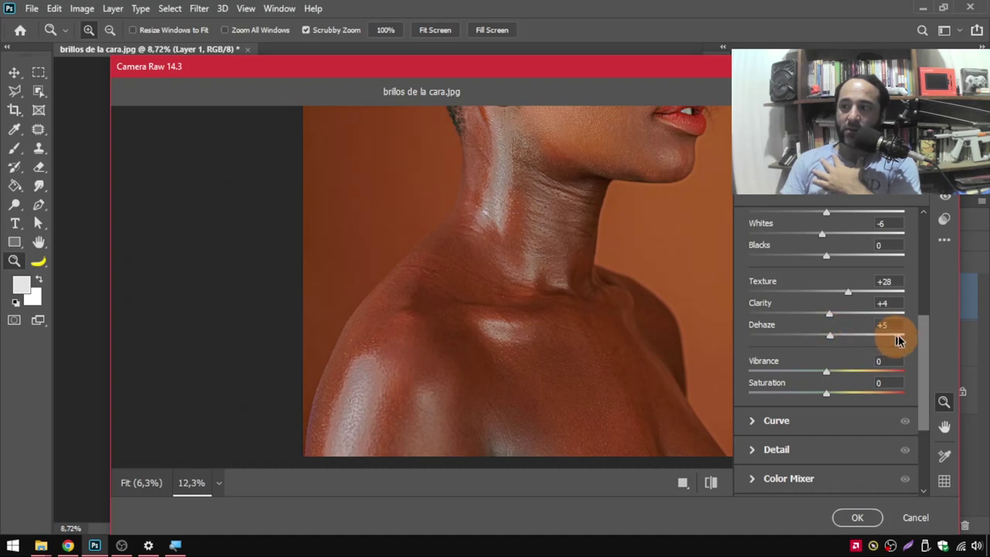
{"action": "left_click_drag", "start_coordinate": [927, 364], "coordinate": [928, 426]}
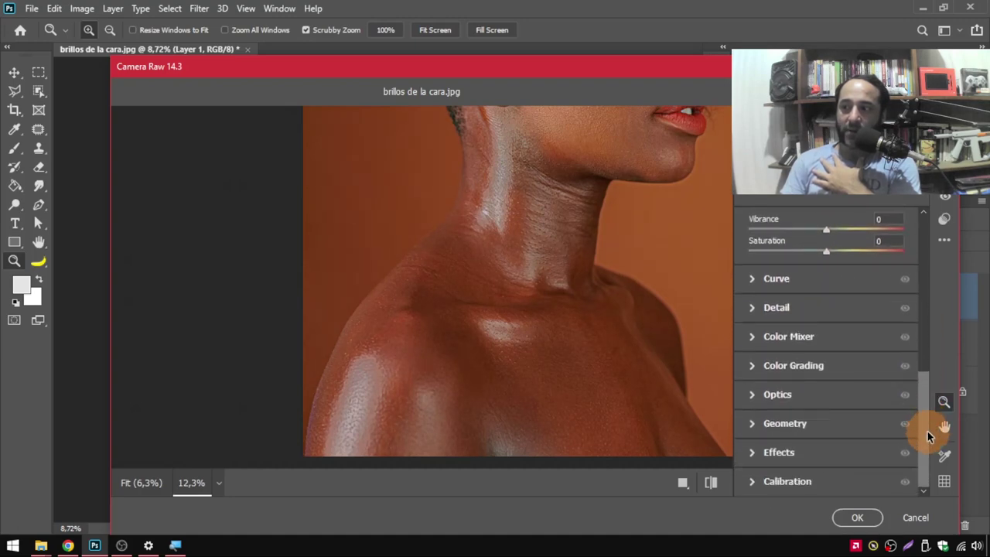
Switch Camera Raw's Color Mixer to HSL showing the Luminance sliders
{"action": "left_click", "coordinate": [752, 342]}
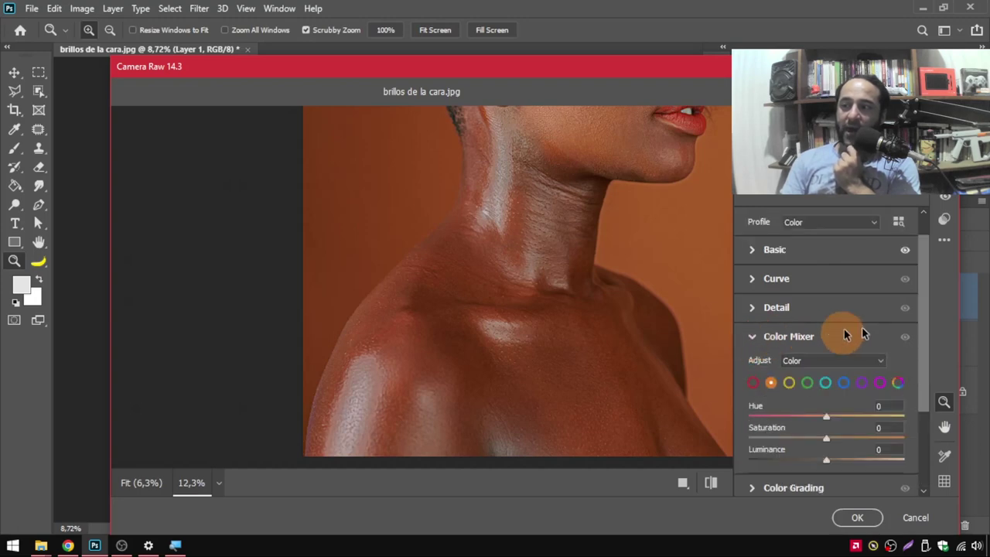
{"action": "left_click_drag", "start_coordinate": [924, 304], "coordinate": [916, 346]}
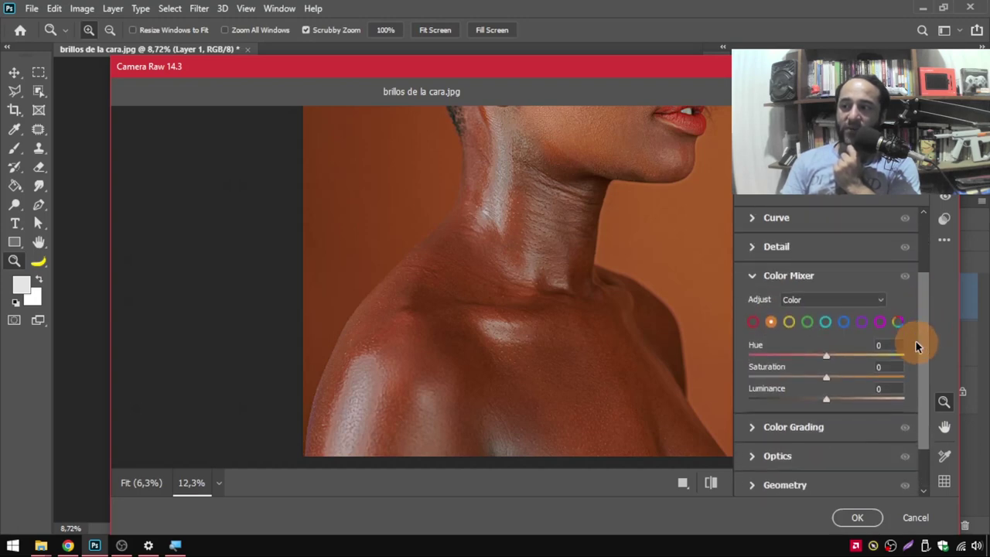
{"action": "left_click", "coordinate": [830, 304]}
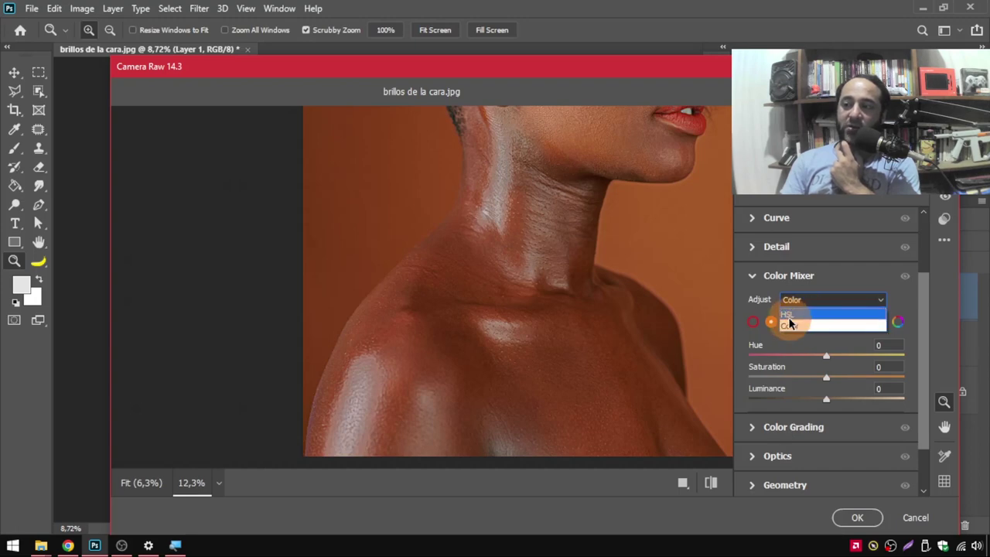
{"action": "left_click", "coordinate": [815, 312]}
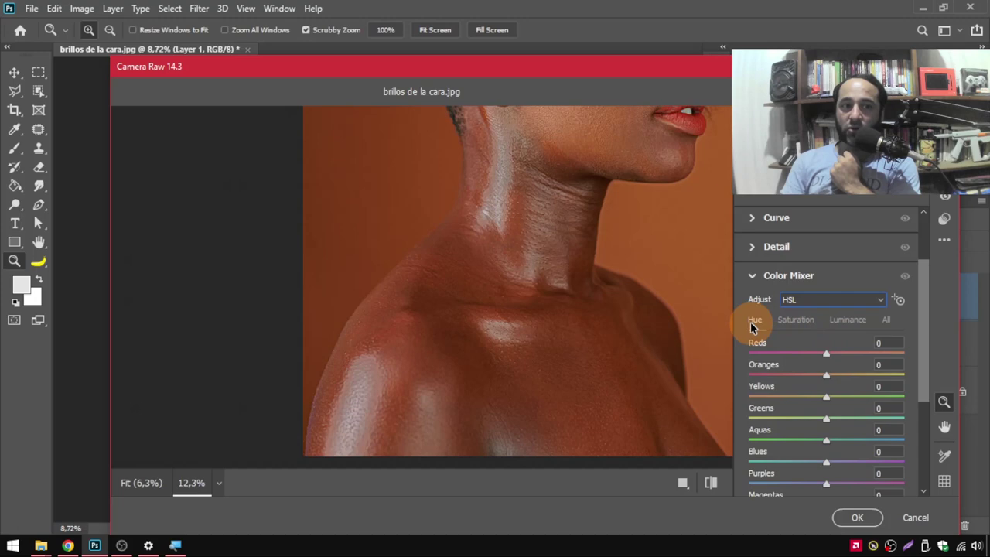
{"action": "left_click", "coordinate": [760, 323]}
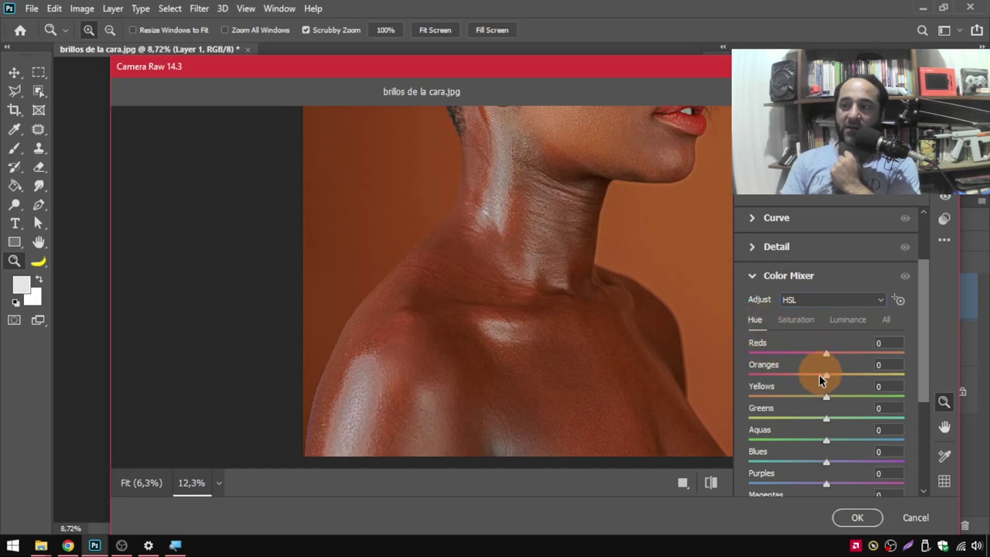
{"action": "left_click", "coordinate": [801, 328]}
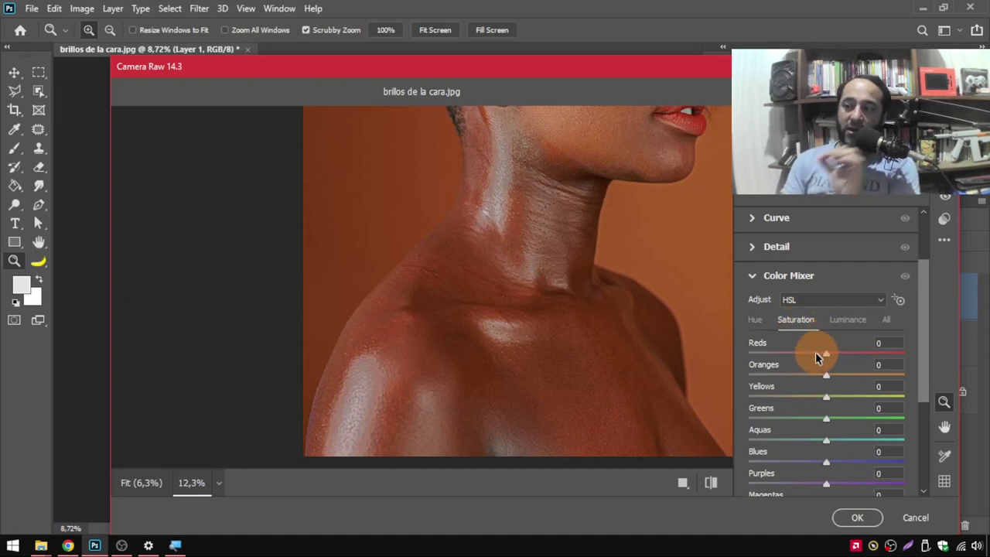
{"action": "left_click", "coordinate": [849, 321]}
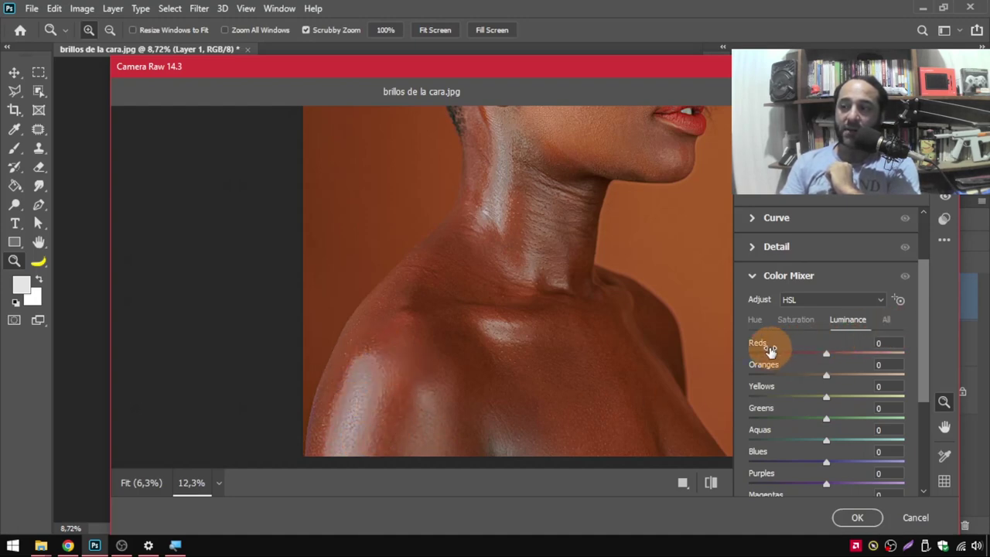
Darken Reds and Oranges luminance to -10
{"action": "left_click_drag", "start_coordinate": [825, 356], "coordinate": [807, 357]}
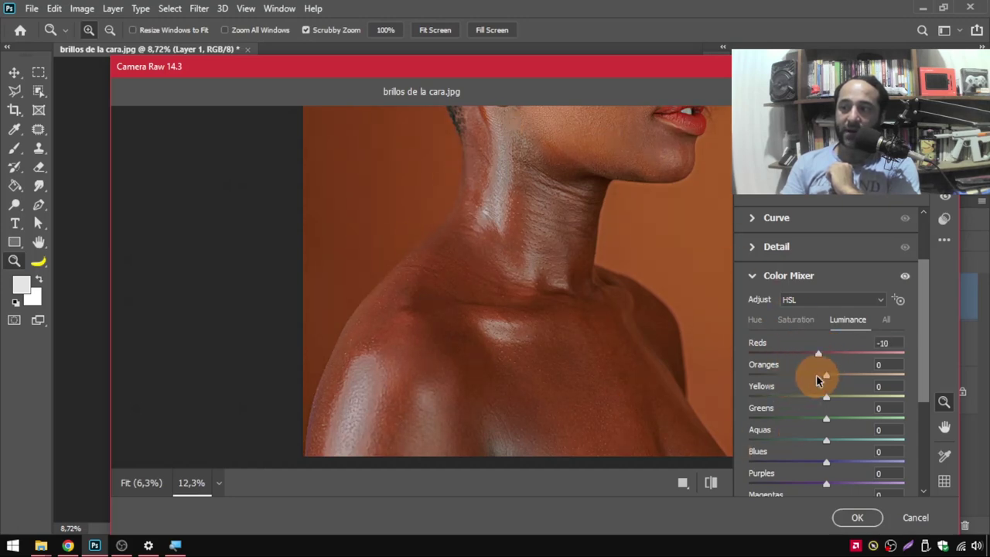
{"action": "mouse_move", "coordinate": [821, 379]}
{"action": "left_mouse_down"}
{"action": "mouse_move", "coordinate": [791, 378]}
{"action": "mouse_move", "coordinate": [822, 380]}
{"action": "mouse_move", "coordinate": [811, 397]}
{"action": "mouse_move", "coordinate": [787, 398]}
{"action": "mouse_move", "coordinate": [868, 393]}
{"action": "mouse_move", "coordinate": [806, 391]}
{"action": "mouse_move", "coordinate": [810, 398]}
{"action": "left_mouse_up"}
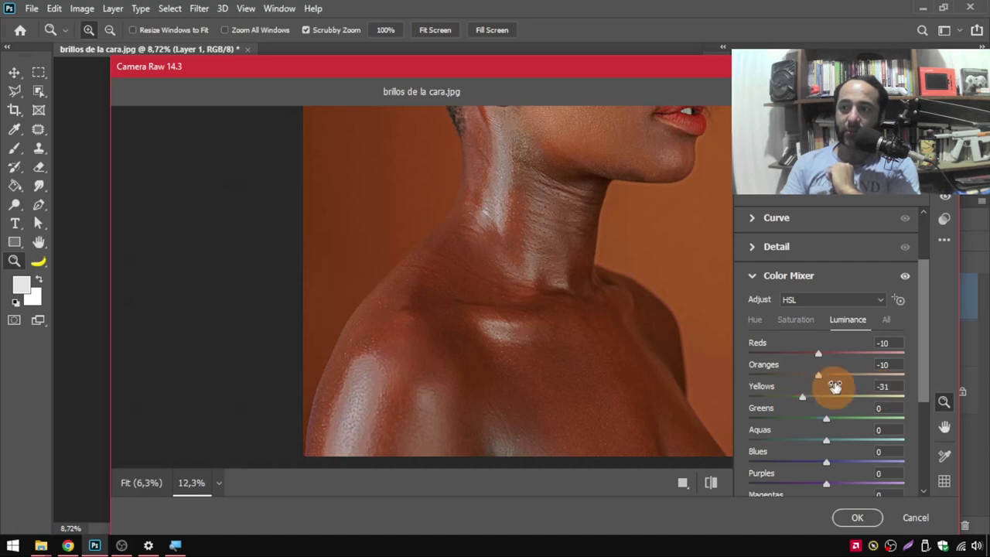
{"action": "left_click", "coordinate": [816, 297]}
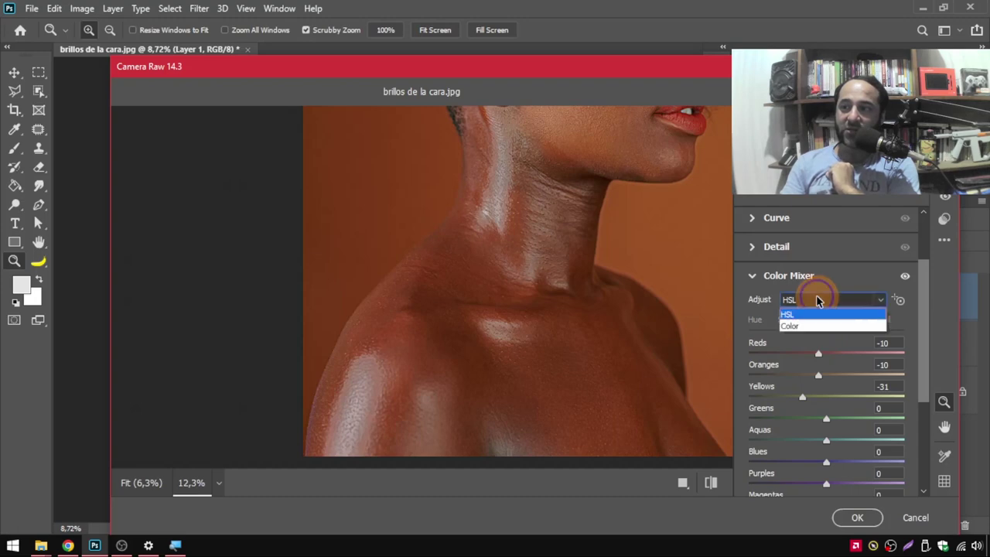
Set the Color Mixer to Color mode and lower Orange luminance to -16
{"action": "left_click", "coordinate": [813, 325]}
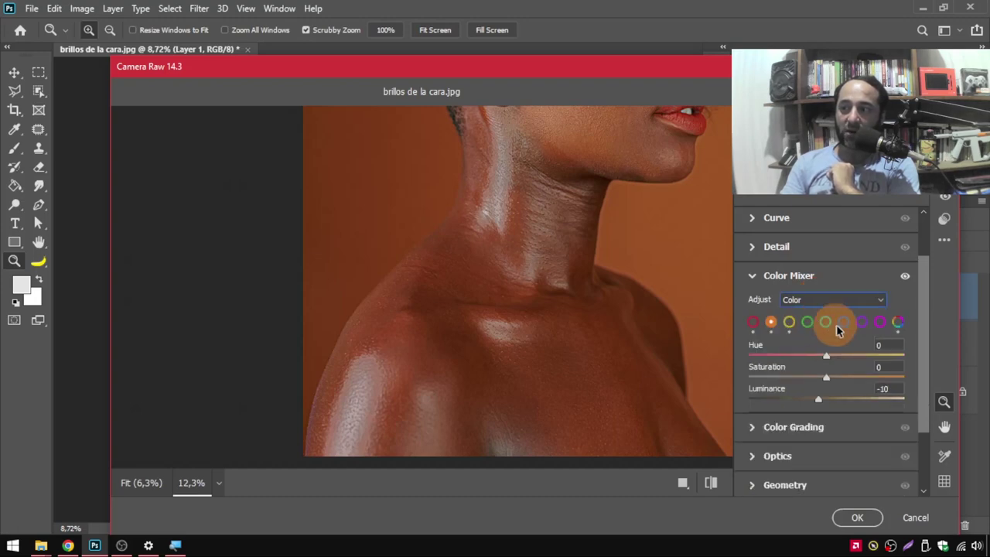
{"action": "left_click", "coordinate": [771, 323]}
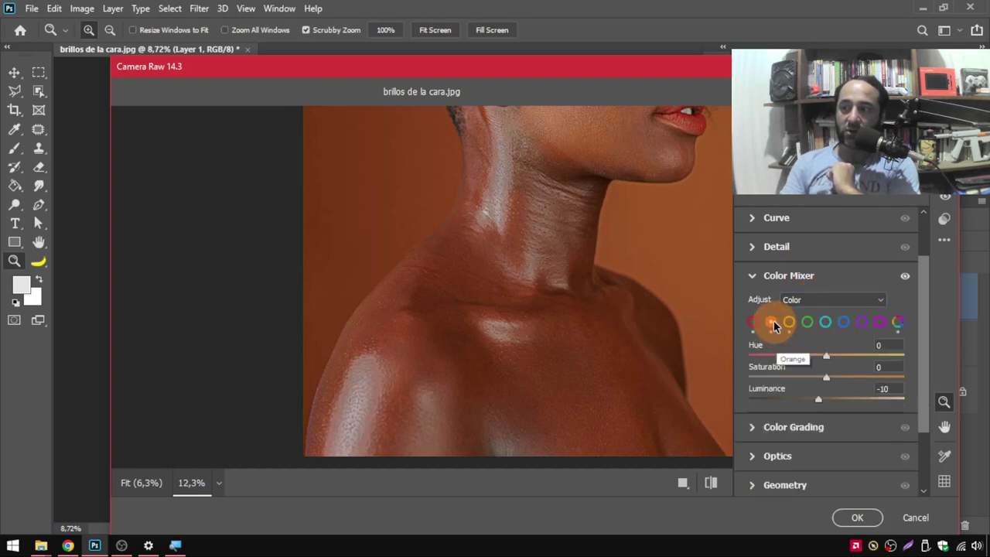
{"action": "mouse_move", "coordinate": [818, 400]}
{"action": "left_mouse_down"}
{"action": "mouse_move", "coordinate": [785, 399]}
{"action": "mouse_move", "coordinate": [836, 389]}
{"action": "mouse_move", "coordinate": [811, 389]}
{"action": "mouse_move", "coordinate": [820, 394]}
{"action": "left_mouse_up"}
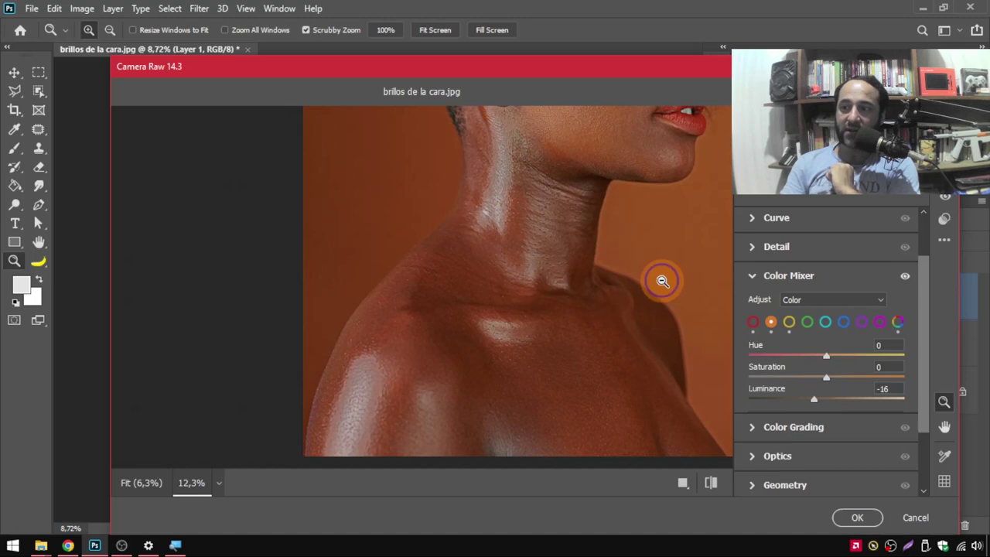
Compare the whole portrait before and after, then apply the Camera Raw filter
{"action": "left_click", "coordinate": [662, 282]}
{"action": "left_click", "coordinate": [710, 481]}
{"action": "left_click", "coordinate": [710, 482]}
{"action": "left_click", "coordinate": [710, 483]}
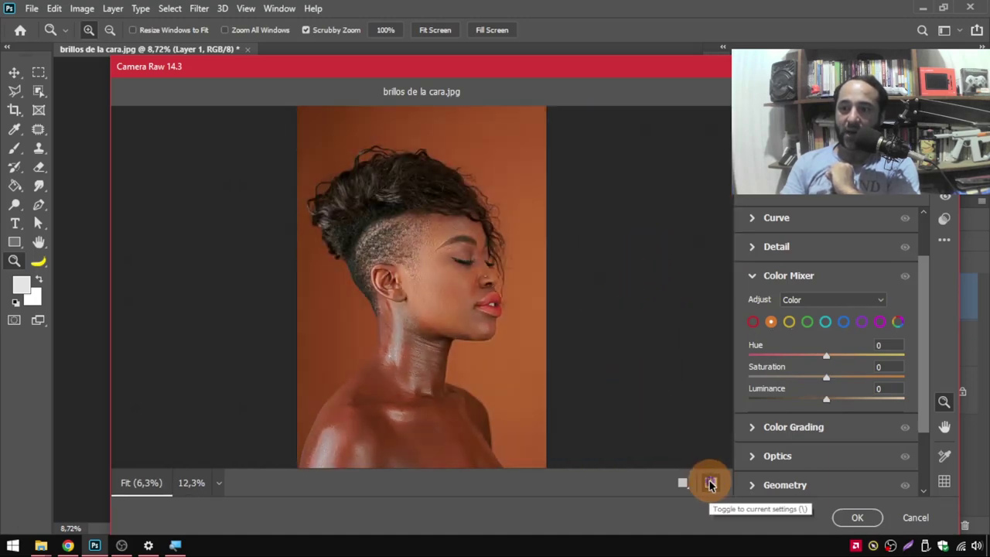
{"action": "left_click", "coordinate": [712, 483]}
{"action": "left_click", "coordinate": [711, 484]}
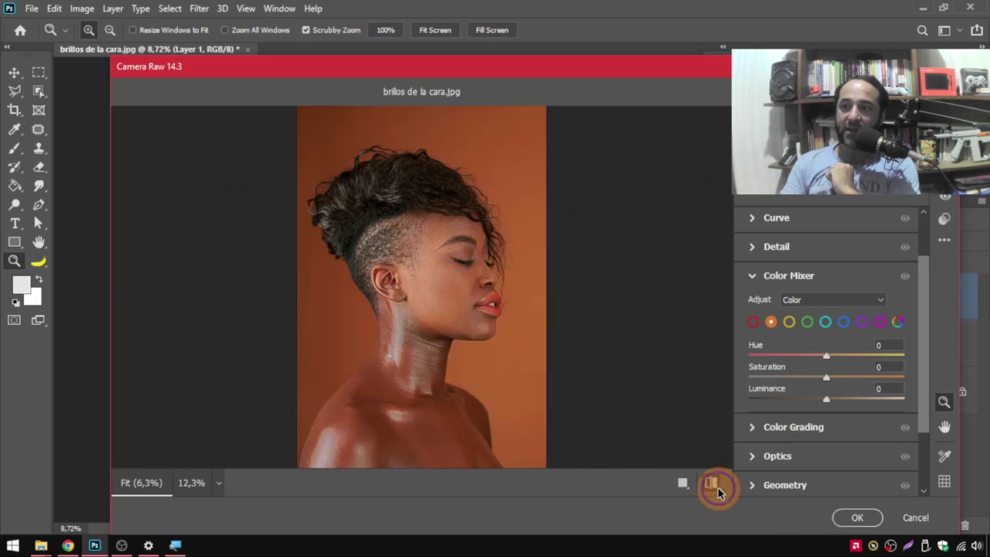
{"action": "scroll", "coordinate": [920, 394], "scroll_direction": "up", "scroll_amount": 1}
{"action": "scroll", "coordinate": [925, 433], "scroll_direction": "down", "scroll_amount": 3}
{"action": "left_click", "coordinate": [859, 517]}
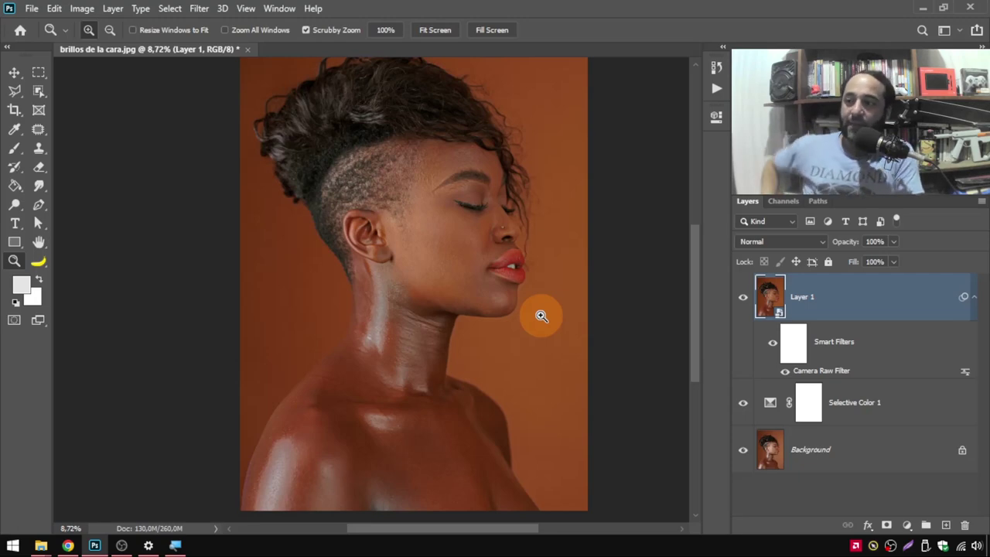
Back in the main document, bring up the Select menu
{"action": "left_click", "coordinate": [170, 9]}
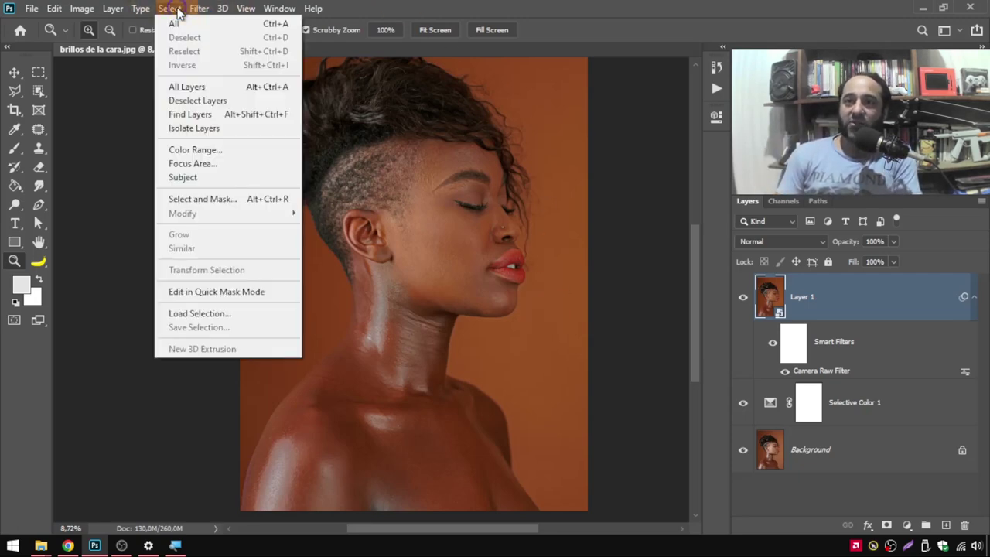
Select the whole canvas and paste a merged copy of all visible layers as new Layer 2
{"action": "left_click", "coordinate": [167, 7]}
{"action": "mouse_move", "coordinate": [530, 286]}
{"action": "left_mouse_down"}
{"action": "mouse_move", "coordinate": [430, 234]}
{"action": "mouse_move", "coordinate": [420, 210]}
{"action": "left_mouse_up"}
{"action": "key", "text": "ctrl+a"}
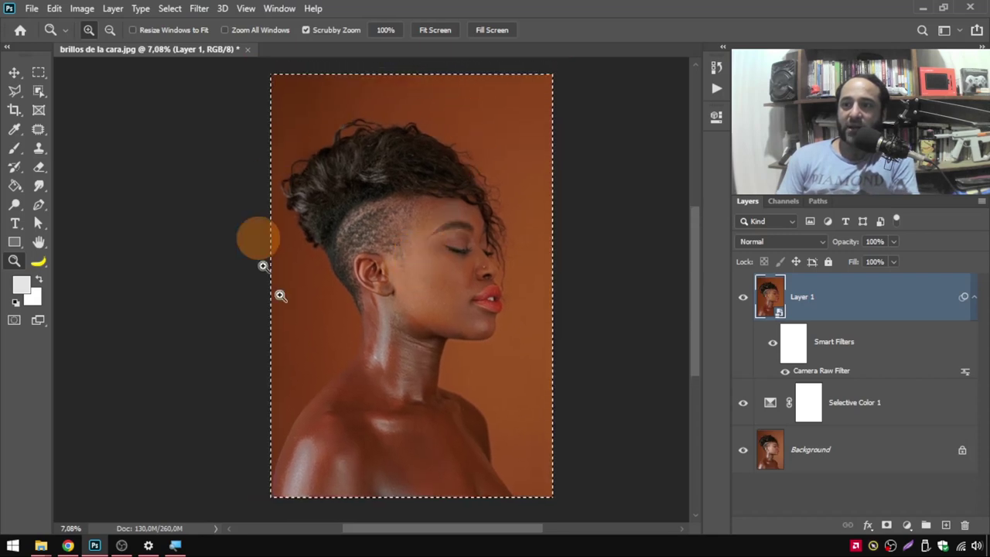
{"action": "left_click", "coordinate": [52, 8]}
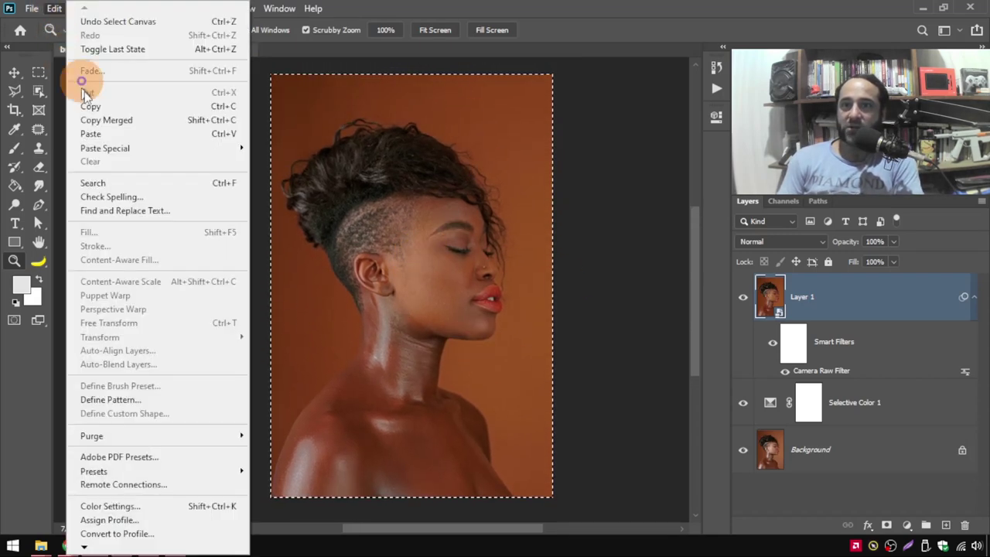
{"action": "left_click", "coordinate": [158, 120]}
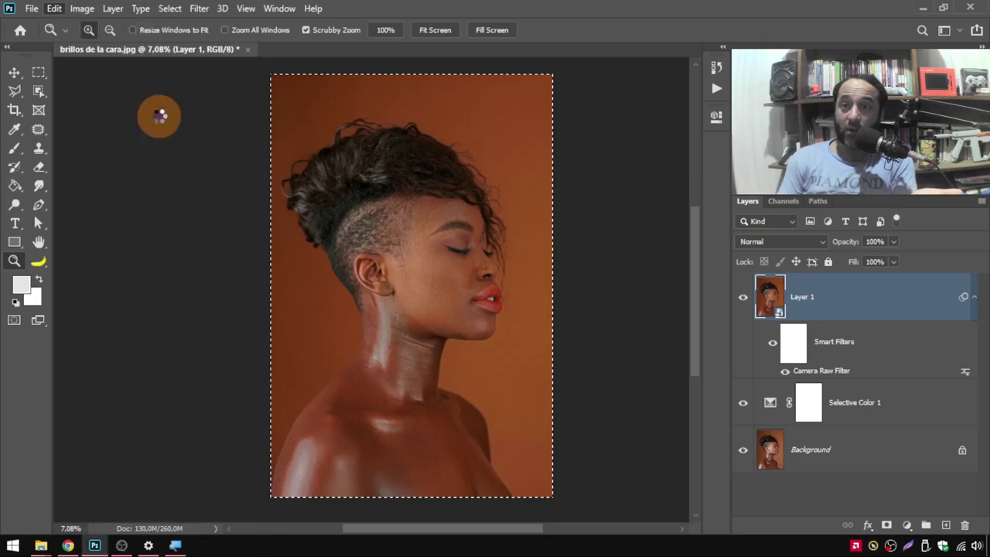
{"action": "left_click", "coordinate": [56, 8]}
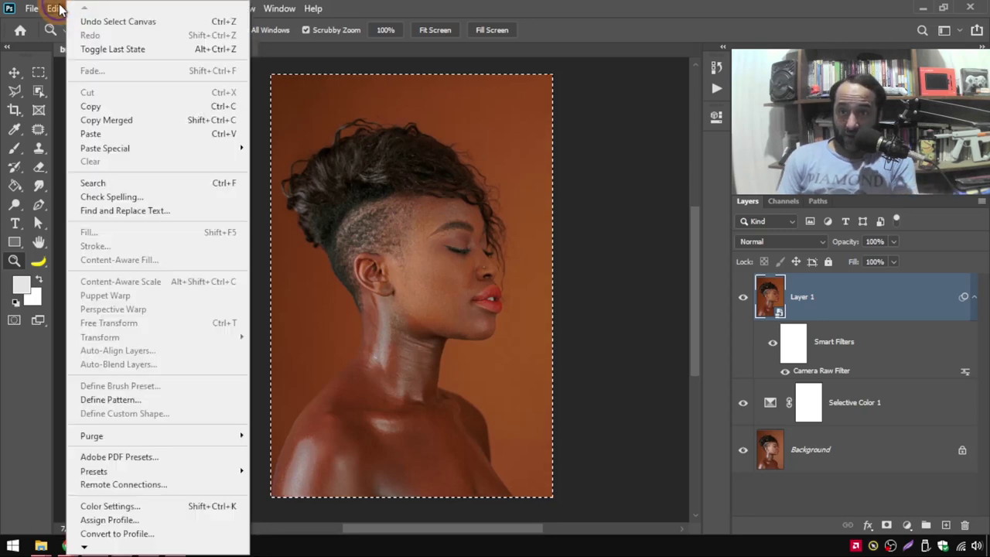
{"action": "left_click", "coordinate": [116, 133]}
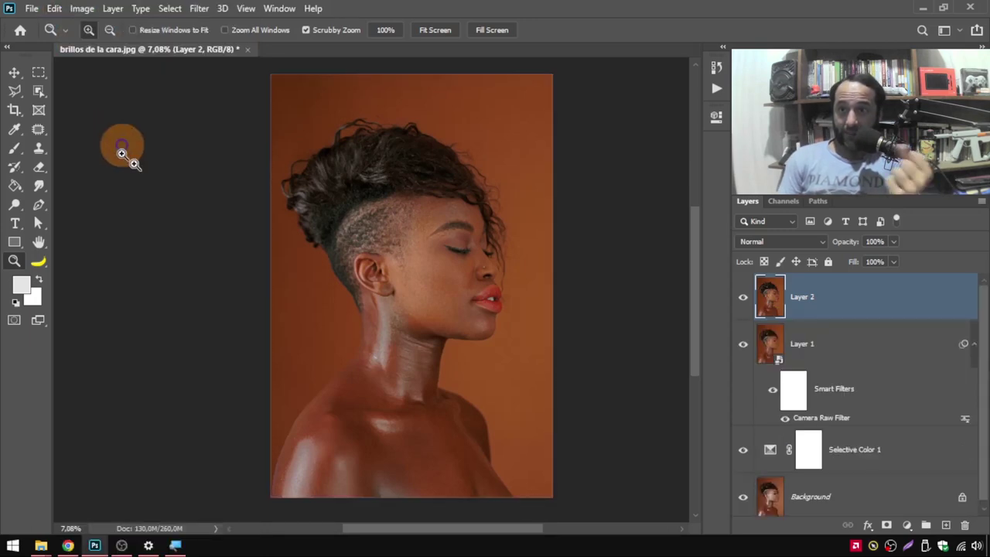
{"action": "left_click", "coordinate": [839, 345]}
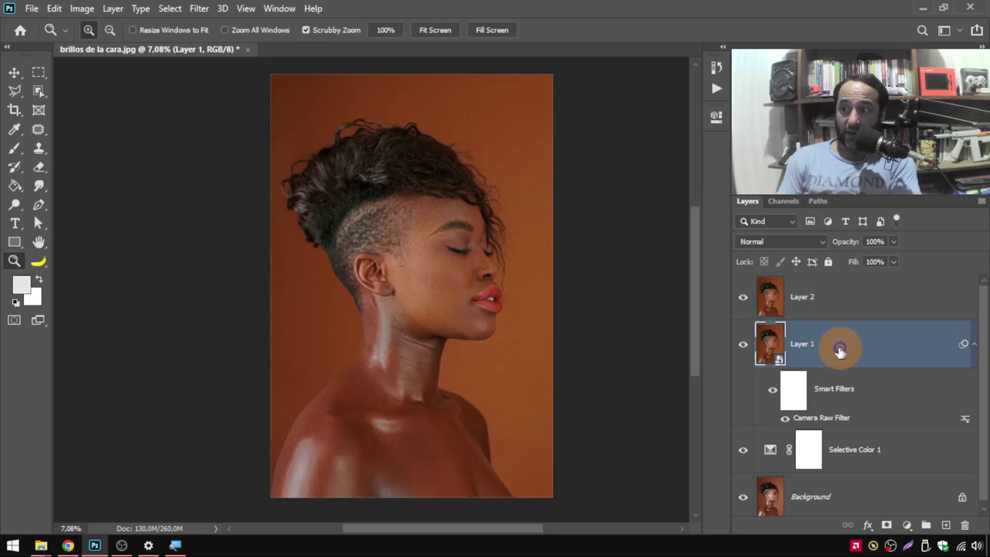
With Layer 2 active, choose the Patch Tool and frame the left shoulder
{"action": "left_click", "coordinate": [857, 299]}
{"action": "mouse_move", "coordinate": [389, 342]}
{"action": "left_mouse_down"}
{"action": "mouse_move", "coordinate": [433, 365]}
{"action": "mouse_move", "coordinate": [323, 384]}
{"action": "left_mouse_up"}
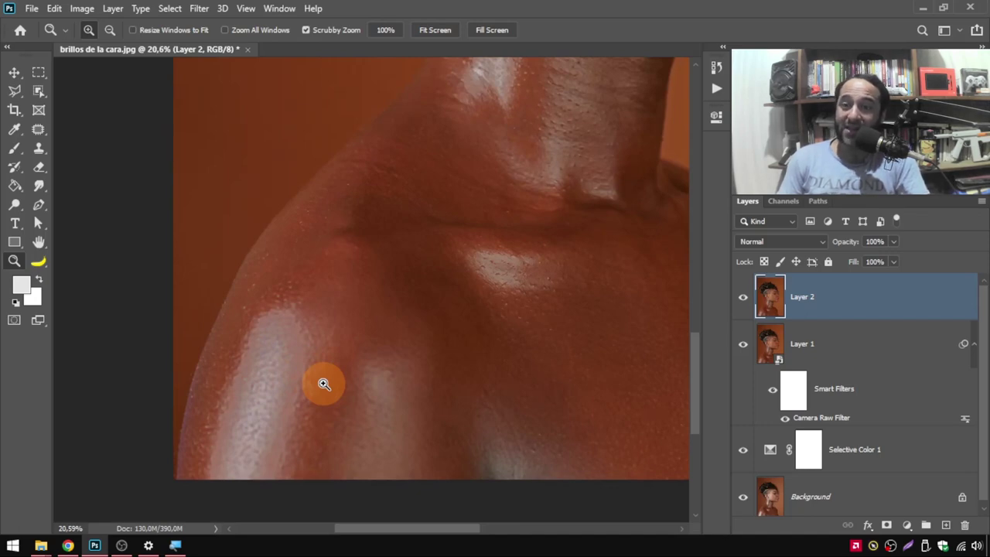
{"action": "left_click", "coordinate": [39, 129]}
{"action": "left_click", "coordinate": [102, 157]}
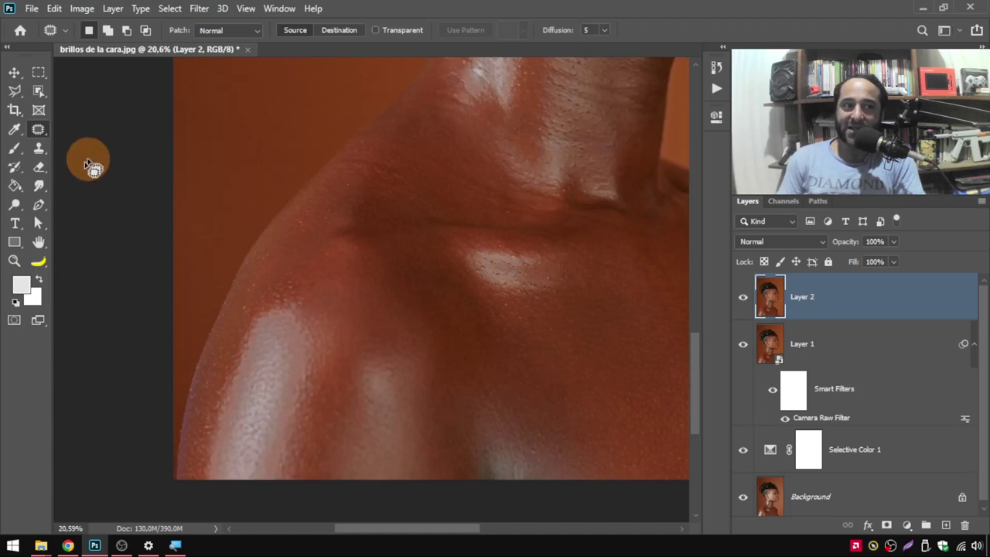
{"action": "left_click_drag", "start_coordinate": [294, 431], "coordinate": [177, 415]}
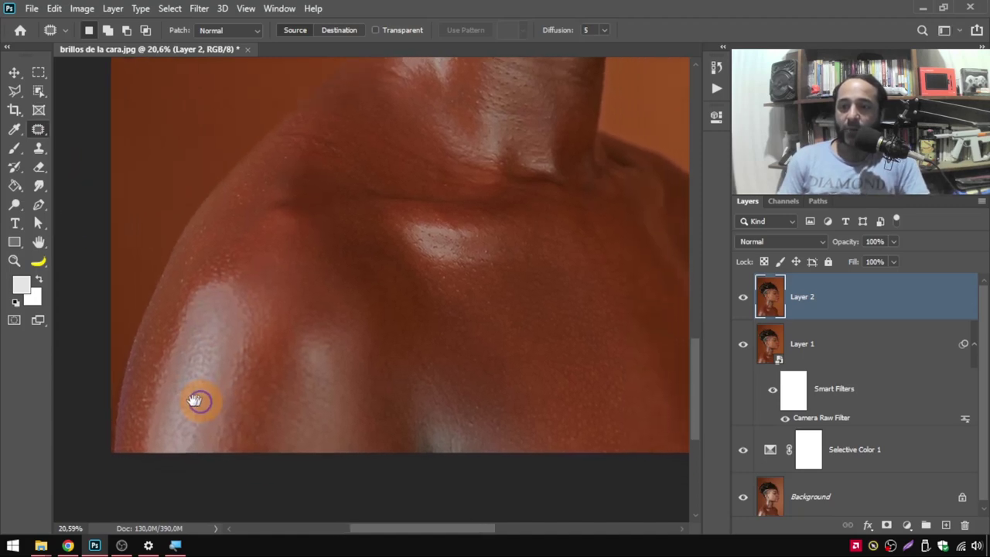
Outline the left-shoulder highlight and drag it onto darker nearby skin to patch it
{"action": "mouse_move", "coordinate": [106, 463]}
{"action": "left_mouse_down"}
{"action": "mouse_move", "coordinate": [112, 414]}
{"action": "mouse_move", "coordinate": [177, 294]}
{"action": "mouse_move", "coordinate": [225, 283]}
{"action": "mouse_move", "coordinate": [249, 344]}
{"action": "mouse_move", "coordinate": [243, 438]}
{"action": "mouse_move", "coordinate": [223, 469]}
{"action": "mouse_move", "coordinate": [109, 469]}
{"action": "left_mouse_up"}
{"action": "left_click", "coordinate": [137, 320]}
{"action": "mouse_move", "coordinate": [138, 319]}
{"action": "left_mouse_down"}
{"action": "mouse_move", "coordinate": [209, 266]}
{"action": "mouse_move", "coordinate": [243, 353]}
{"action": "mouse_move", "coordinate": [232, 431]}
{"action": "mouse_move", "coordinate": [189, 485]}
{"action": "mouse_move", "coordinate": [121, 475]}
{"action": "mouse_move", "coordinate": [110, 454]}
{"action": "mouse_move", "coordinate": [132, 360]}
{"action": "left_mouse_up"}
{"action": "scroll", "coordinate": [334, 382], "scroll_direction": "down", "scroll_amount": 1}
{"action": "scroll", "coordinate": [354, 413], "scroll_direction": "down", "scroll_amount": 2}
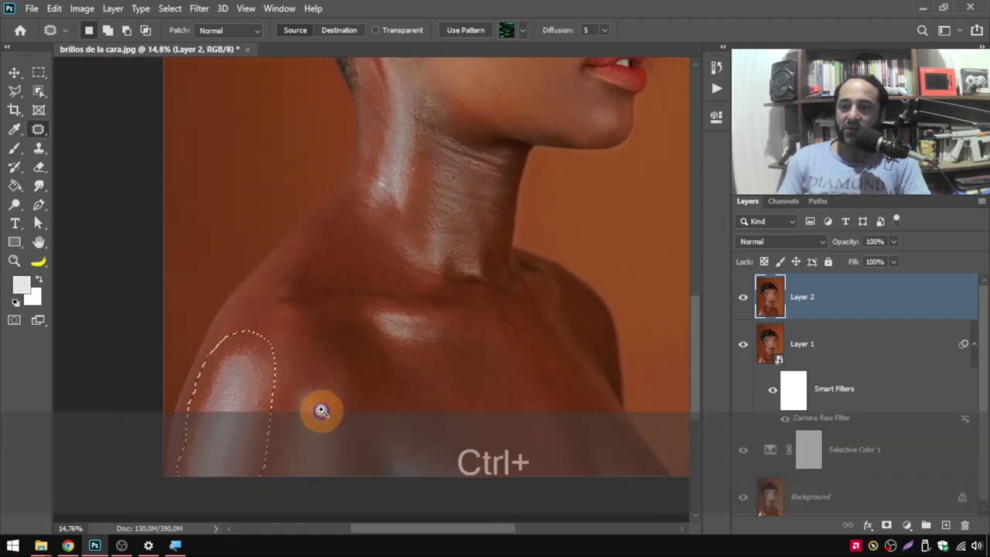
{"action": "left_click_drag", "start_coordinate": [321, 410], "coordinate": [283, 294]}
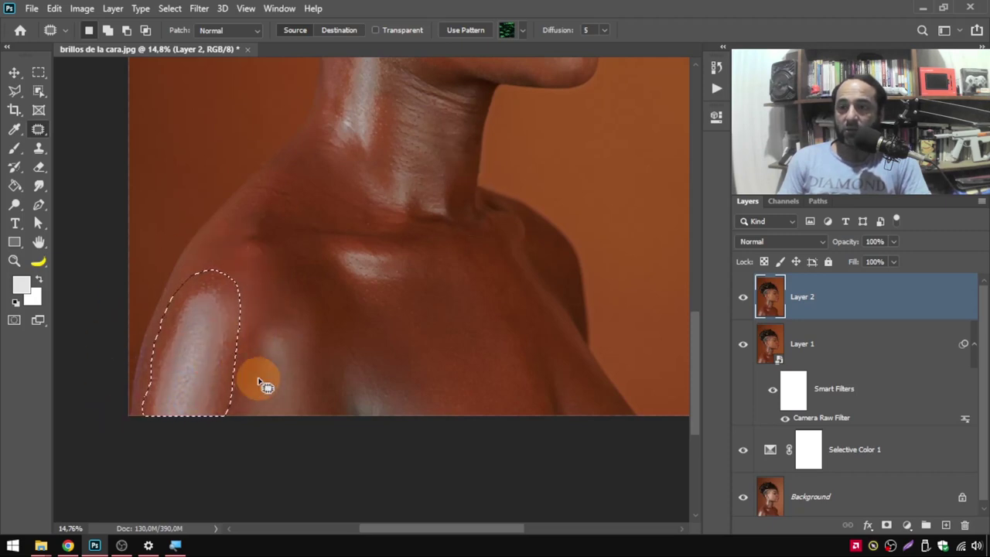
{"action": "left_click_drag", "start_coordinate": [214, 360], "coordinate": [480, 362]}
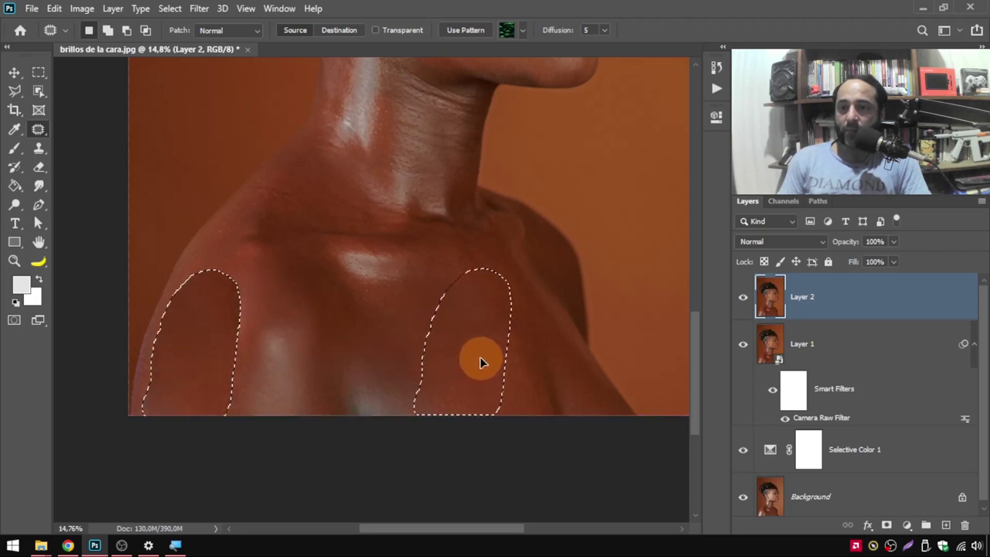
{"action": "left_click_drag", "start_coordinate": [479, 356], "coordinate": [480, 357]}
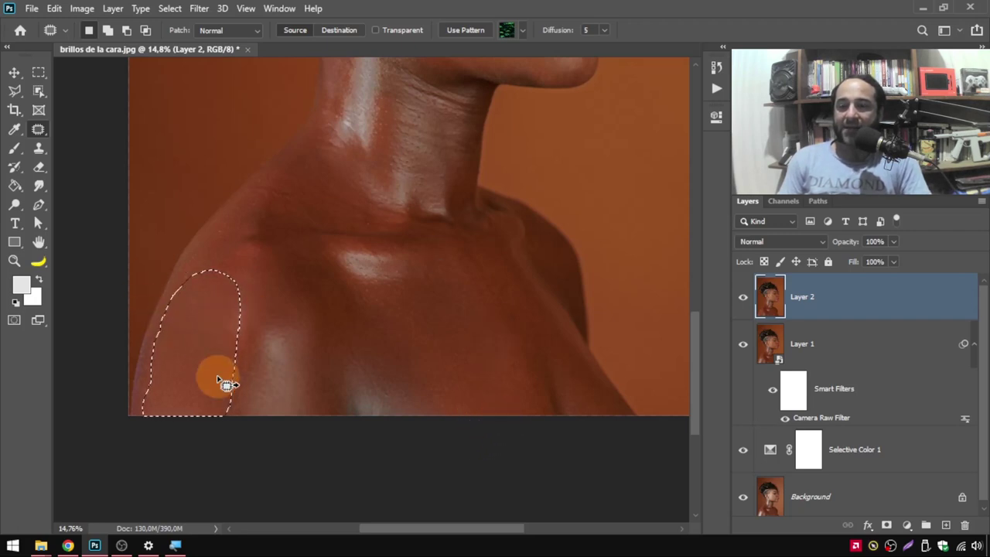
{"action": "key", "text": "ctrl+d"}
{"action": "left_click_drag", "start_coordinate": [309, 374], "coordinate": [380, 404]}
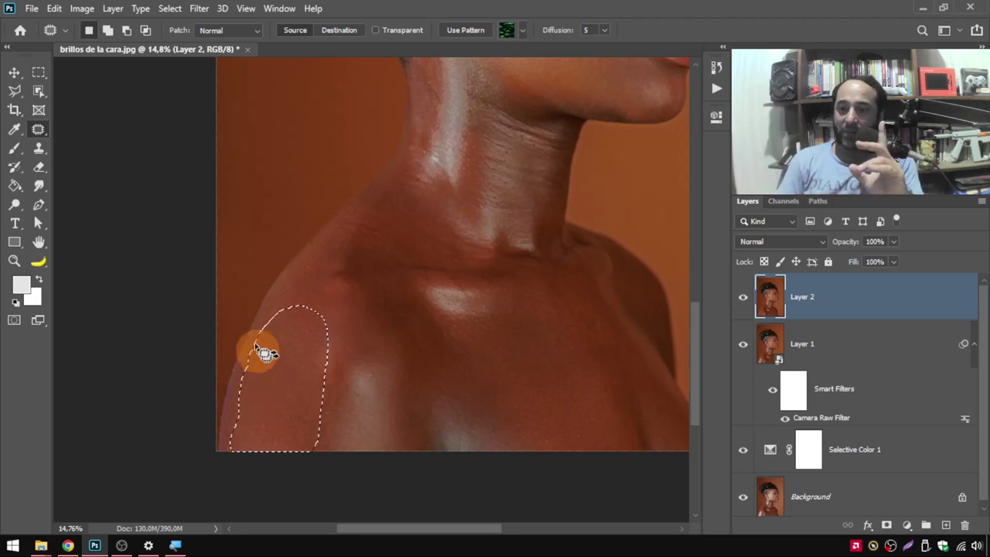
{"action": "left_click", "coordinate": [54, 9]}
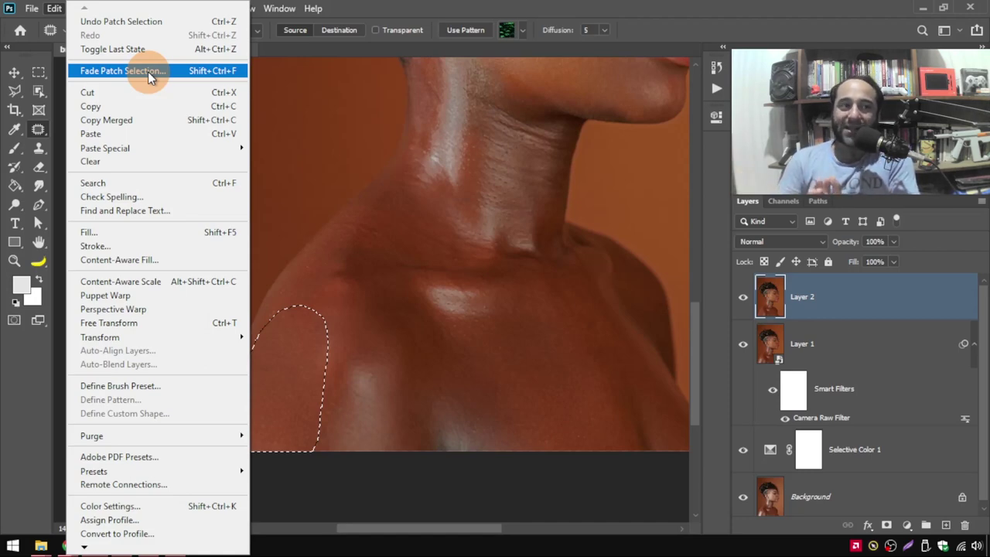
Compare several fade strengths, then fade the shoulder patch to 70% opacity
{"action": "left_click", "coordinate": [148, 71]}
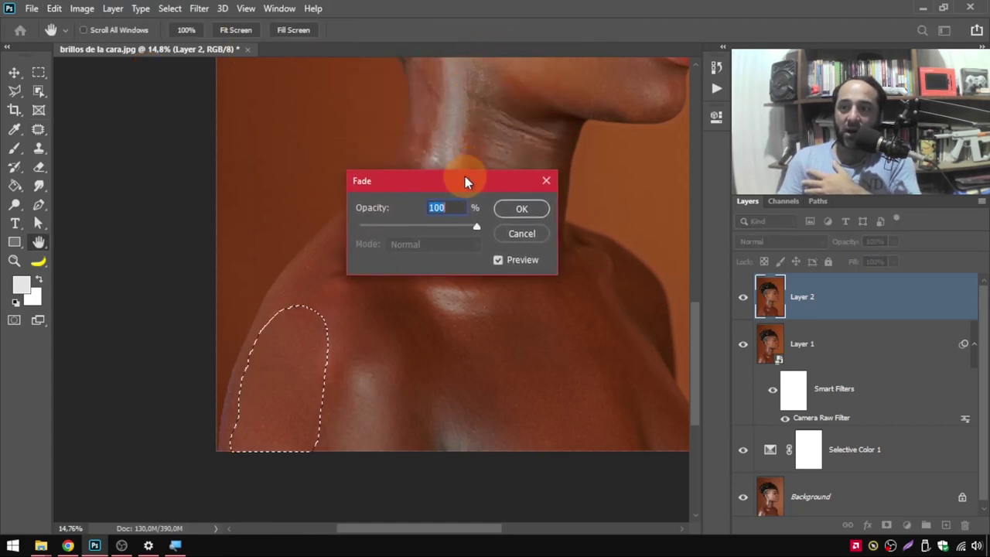
{"action": "left_click_drag", "start_coordinate": [493, 59], "coordinate": [464, 171]}
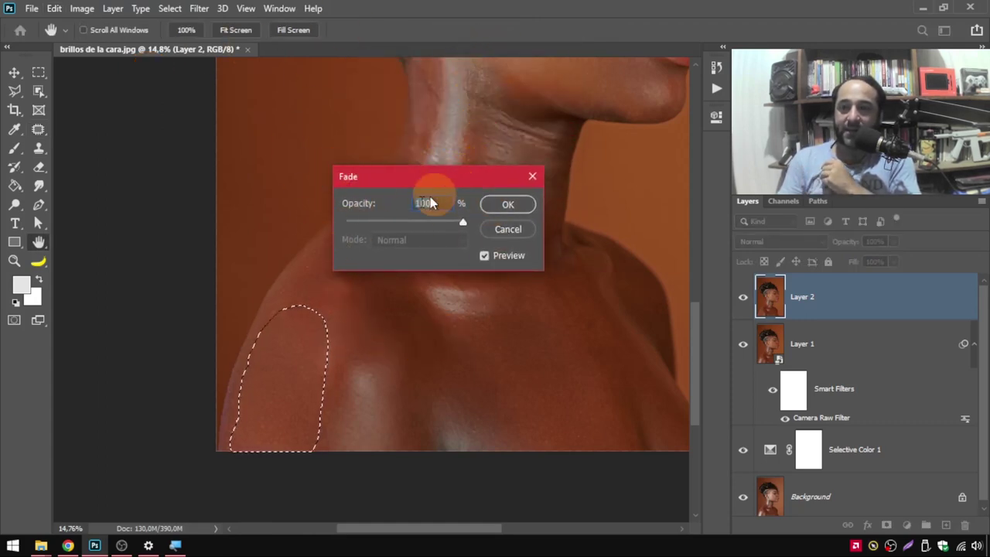
{"action": "left_click_drag", "start_coordinate": [461, 224], "coordinate": [352, 223]}
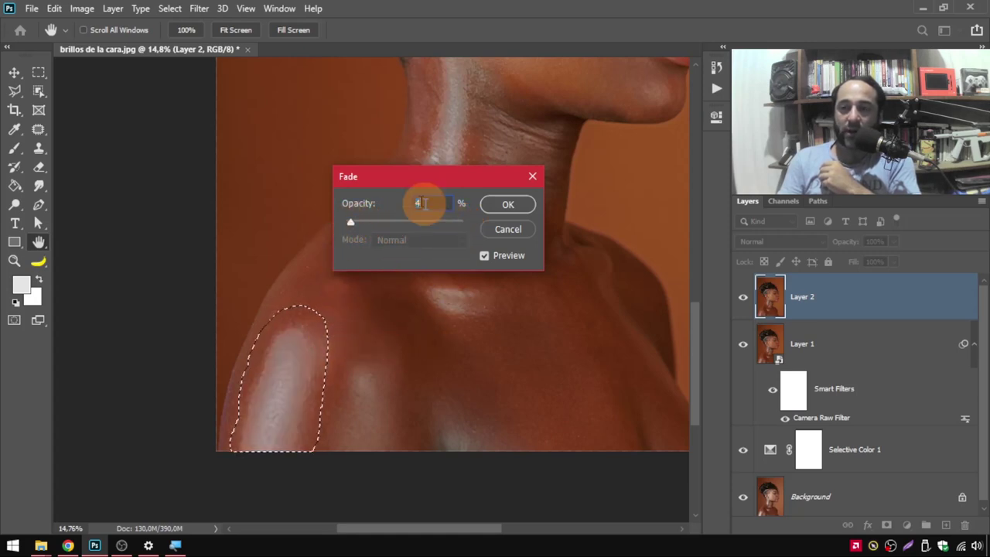
{"action": "mouse_move", "coordinate": [368, 223]}
{"action": "left_mouse_down"}
{"action": "mouse_move", "coordinate": [421, 225]}
{"action": "mouse_move", "coordinate": [402, 231]}
{"action": "left_mouse_up"}
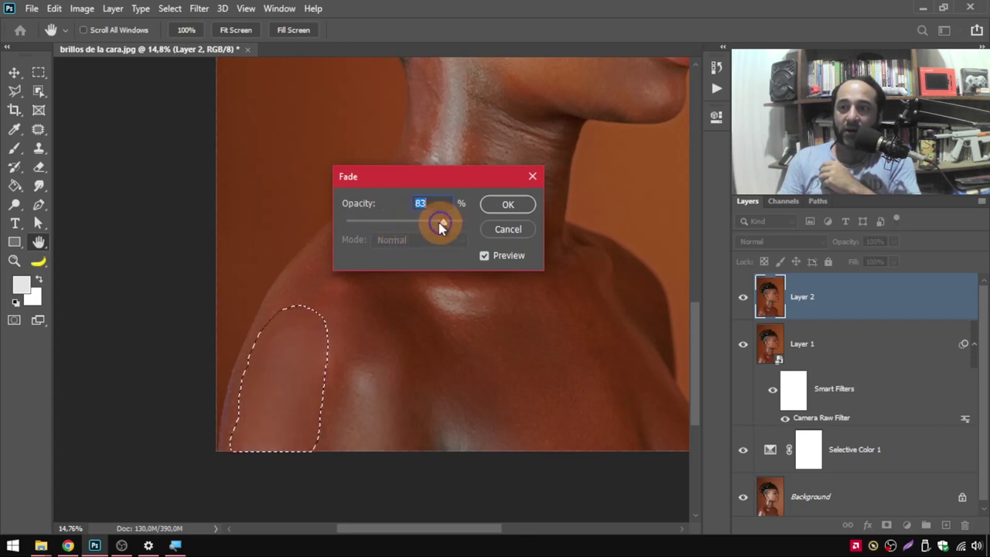
{"action": "left_click_drag", "start_coordinate": [440, 226], "coordinate": [449, 225]}
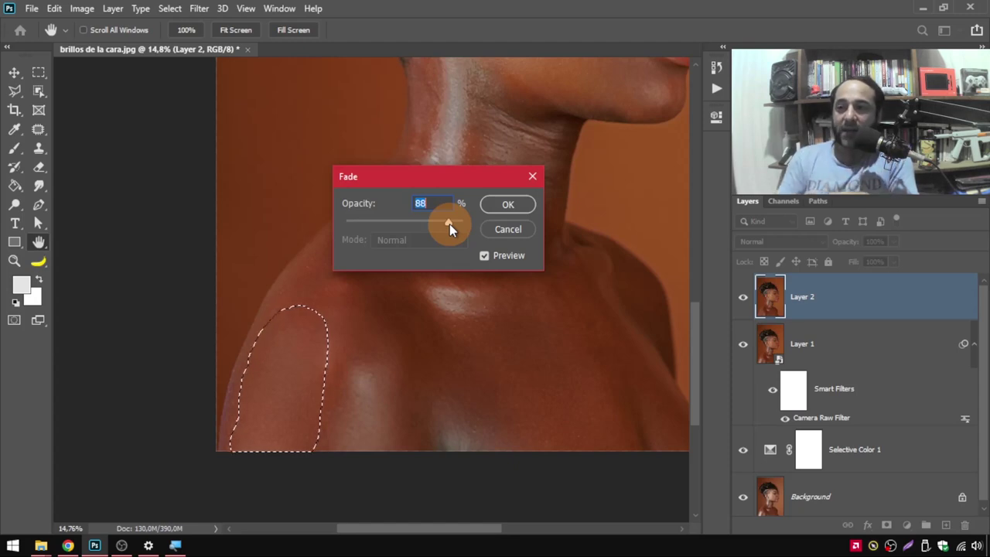
{"action": "mouse_move", "coordinate": [448, 224]}
{"action": "left_mouse_down"}
{"action": "mouse_move", "coordinate": [390, 224]}
{"action": "mouse_move", "coordinate": [442, 222]}
{"action": "mouse_move", "coordinate": [421, 224]}
{"action": "left_mouse_up"}
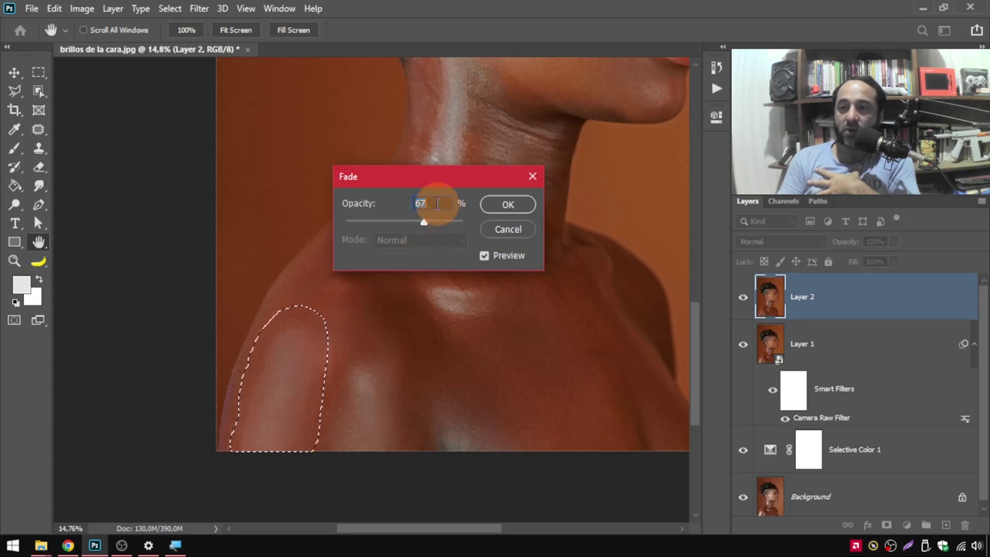
{"action": "type", "text": "70"}
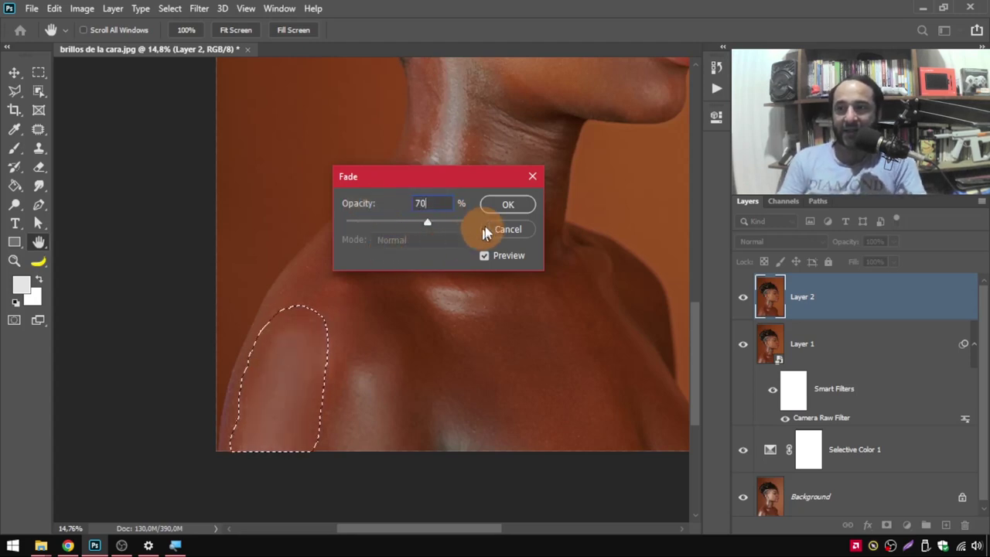
{"action": "left_click", "coordinate": [504, 206]}
{"action": "key", "text": "j"}
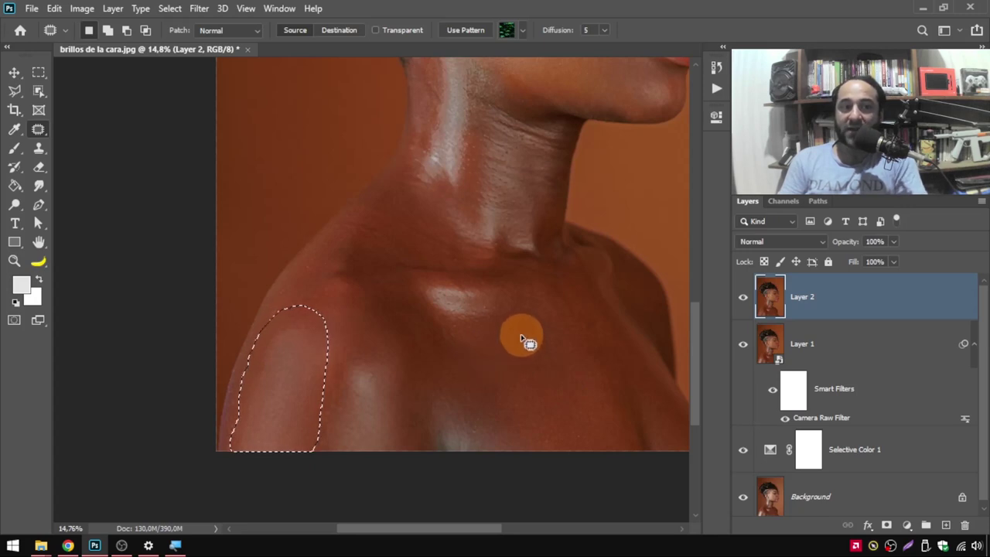
Outline the bright chest highlight below the neck and patch it with darker skin below
{"action": "mouse_move", "coordinate": [462, 288]}
{"action": "left_mouse_down"}
{"action": "mouse_move", "coordinate": [457, 325]}
{"action": "mouse_move", "coordinate": [510, 297]}
{"action": "mouse_move", "coordinate": [532, 363]}
{"action": "left_mouse_up"}
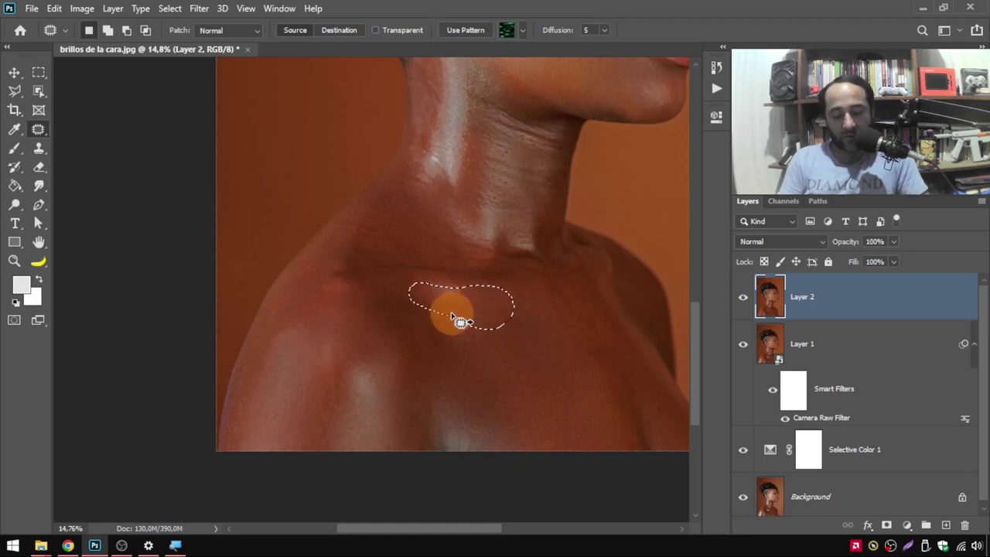
{"action": "key", "text": "ctrl+z"}
{"action": "scroll", "coordinate": [507, 339], "scroll_direction": "up", "scroll_amount": 2}
{"action": "scroll", "coordinate": [518, 332], "scroll_direction": "up", "scroll_amount": 2}
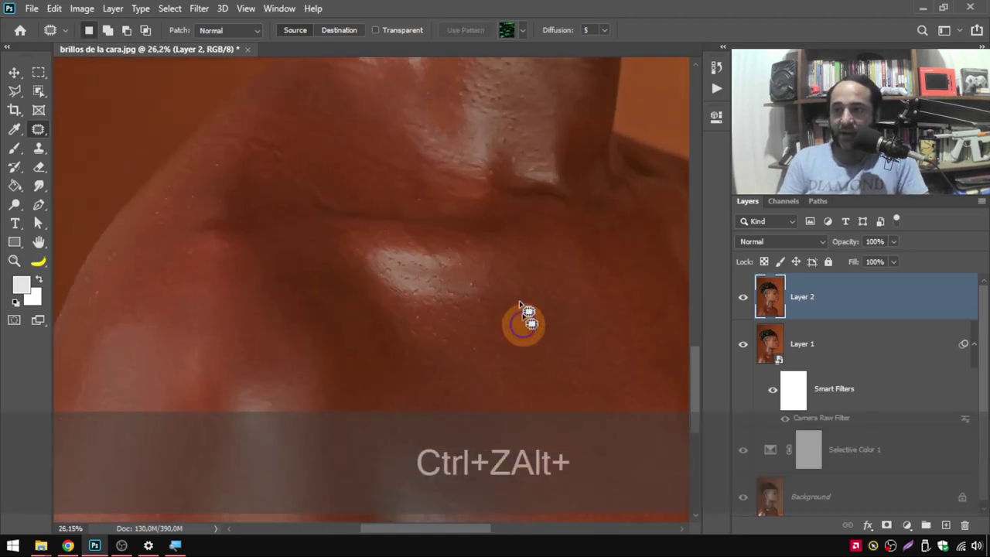
{"action": "mouse_move", "coordinate": [448, 232]}
{"action": "left_mouse_down"}
{"action": "mouse_move", "coordinate": [508, 259]}
{"action": "mouse_move", "coordinate": [456, 233]}
{"action": "left_mouse_up"}
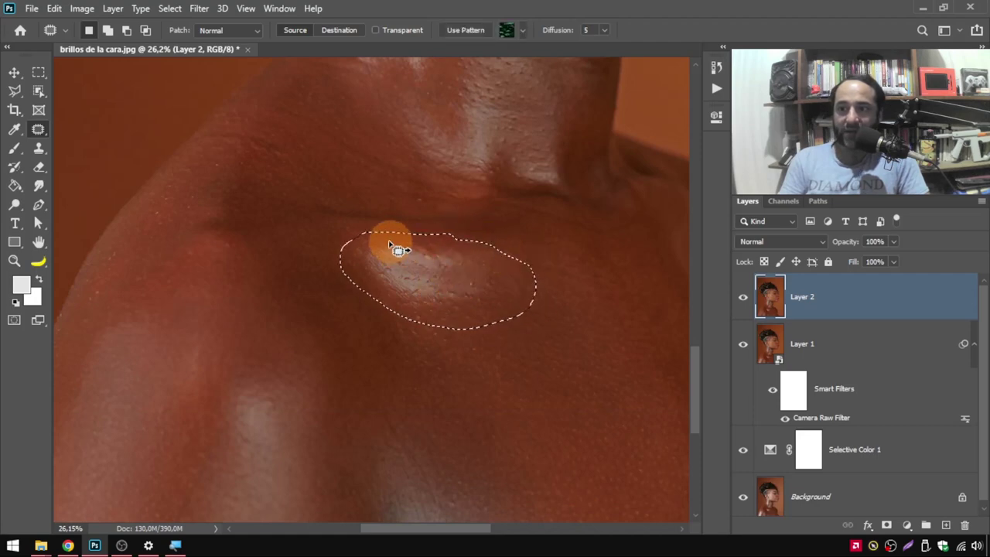
{"action": "left_click_drag", "start_coordinate": [389, 274], "coordinate": [359, 246]}
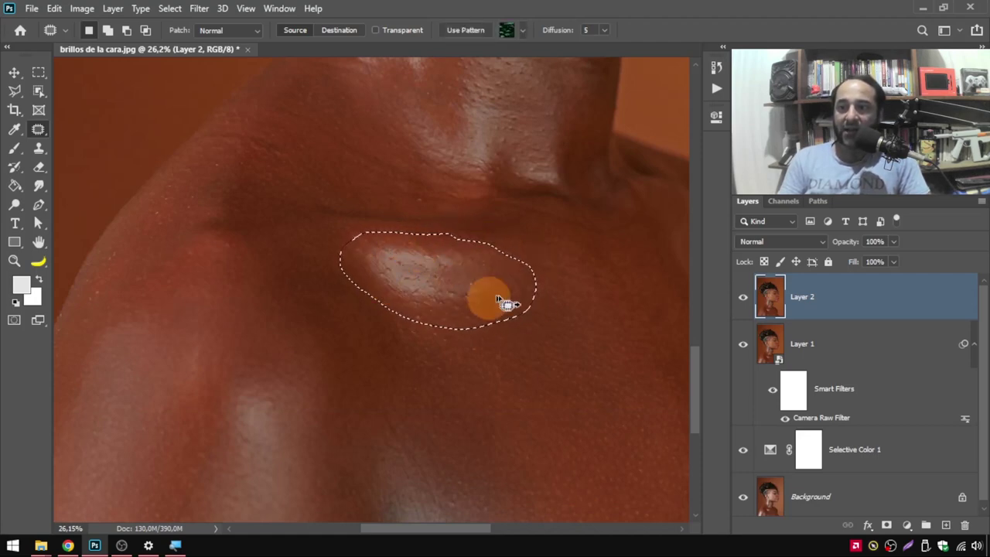
{"action": "left_click_drag", "start_coordinate": [360, 246], "coordinate": [584, 423]}
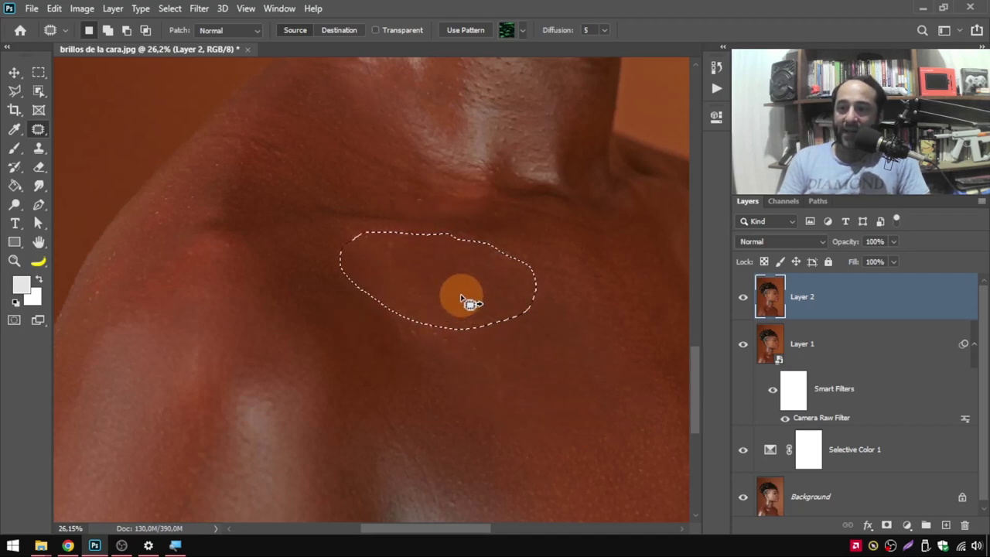
Fade the chest patch to 70% opacity and deselect
{"action": "left_click", "coordinate": [53, 8]}
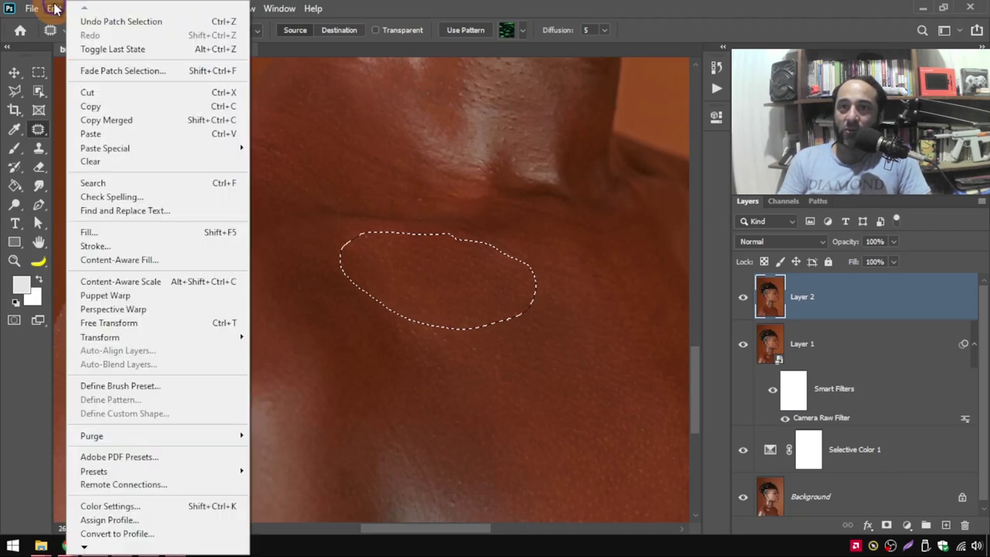
{"action": "left_click", "coordinate": [101, 70]}
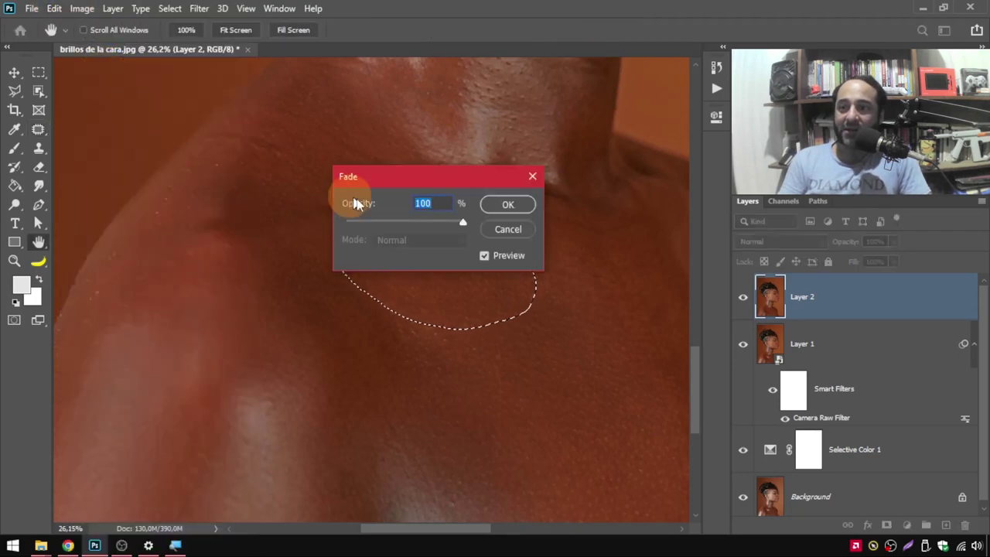
{"action": "left_click_drag", "start_coordinate": [430, 186], "coordinate": [242, 135]}
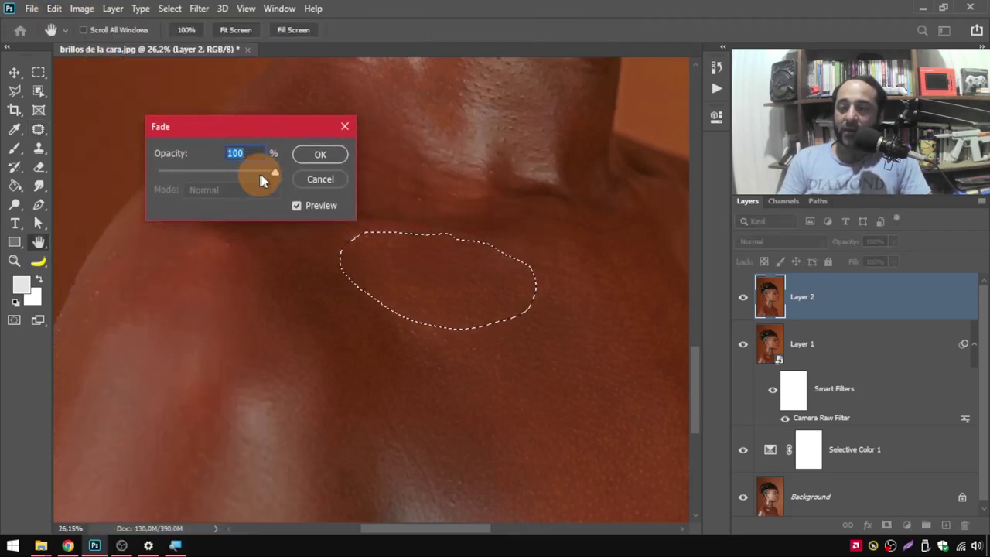
{"action": "left_click_drag", "start_coordinate": [264, 169], "coordinate": [232, 168]}
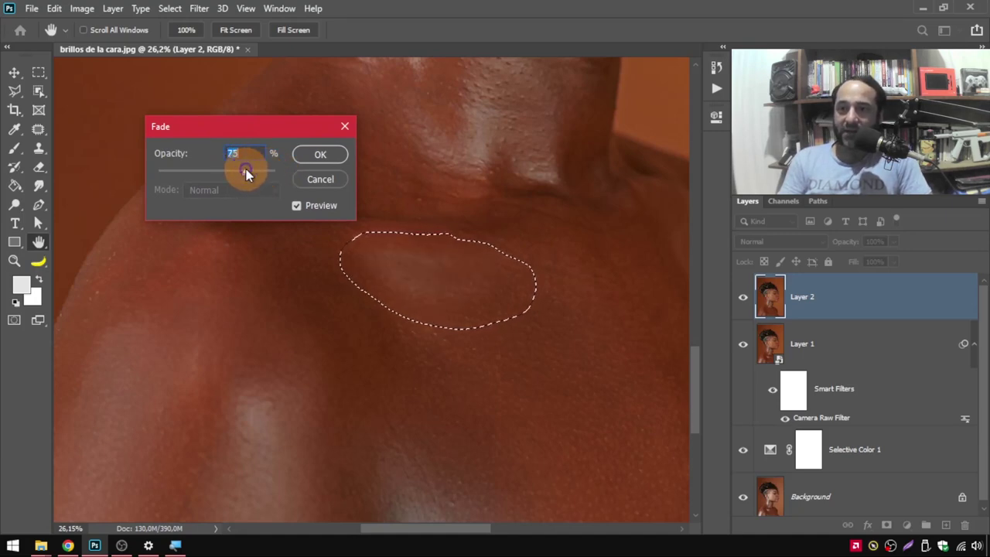
{"action": "left_click", "coordinate": [314, 155]}
{"action": "key", "text": "ctrl+d"}
{"action": "scroll", "coordinate": [482, 316], "scroll_direction": "down", "scroll_amount": 2}
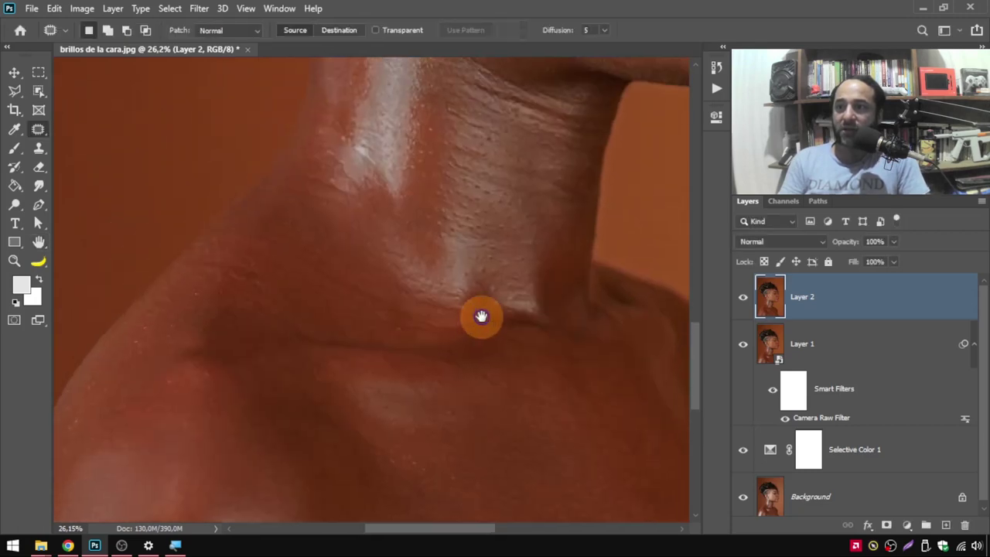
Outline the shine down the neck below the ear and patch it with nearby skin
{"action": "left_click_drag", "start_coordinate": [450, 246], "coordinate": [389, 265]}
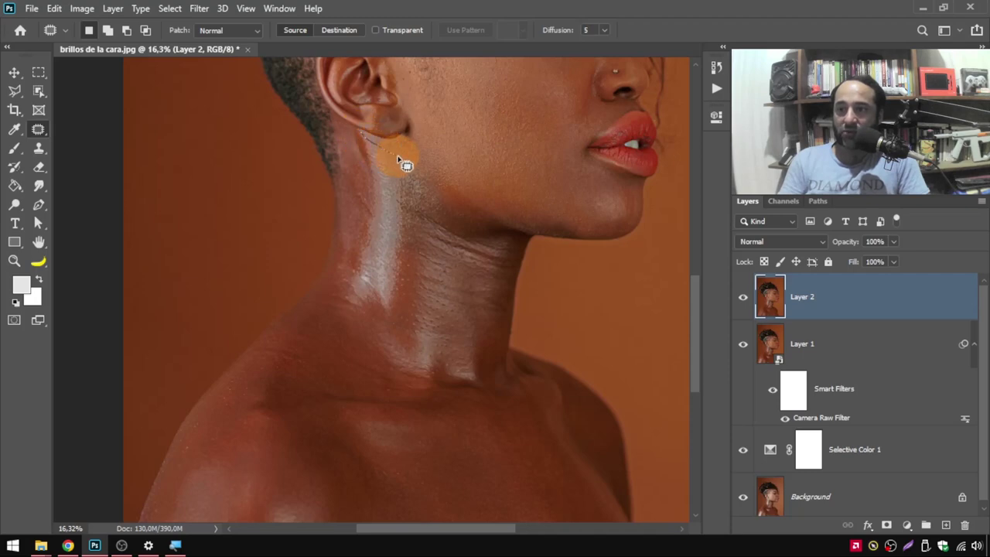
{"action": "left_click_drag", "start_coordinate": [433, 182], "coordinate": [350, 301]}
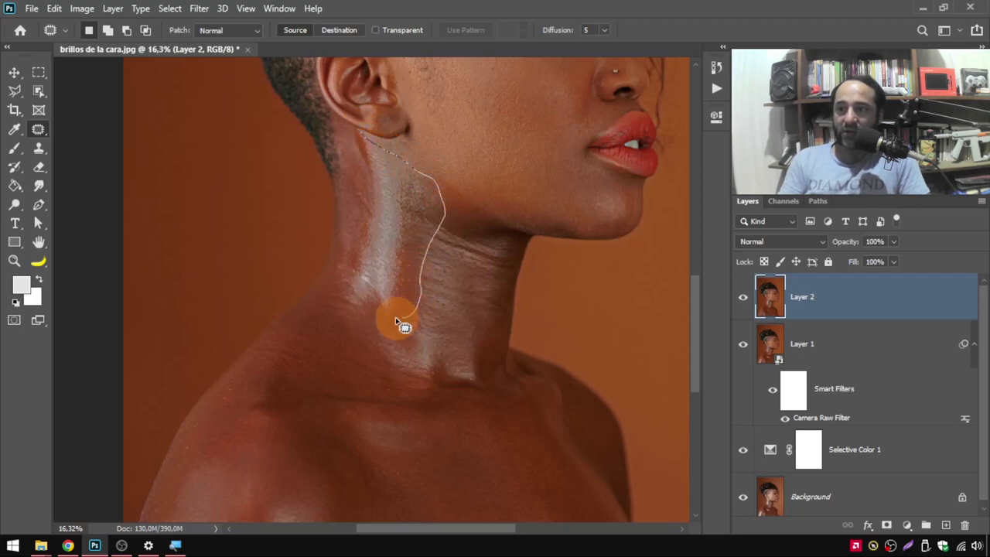
{"action": "left_click_drag", "start_coordinate": [360, 162], "coordinate": [363, 143]}
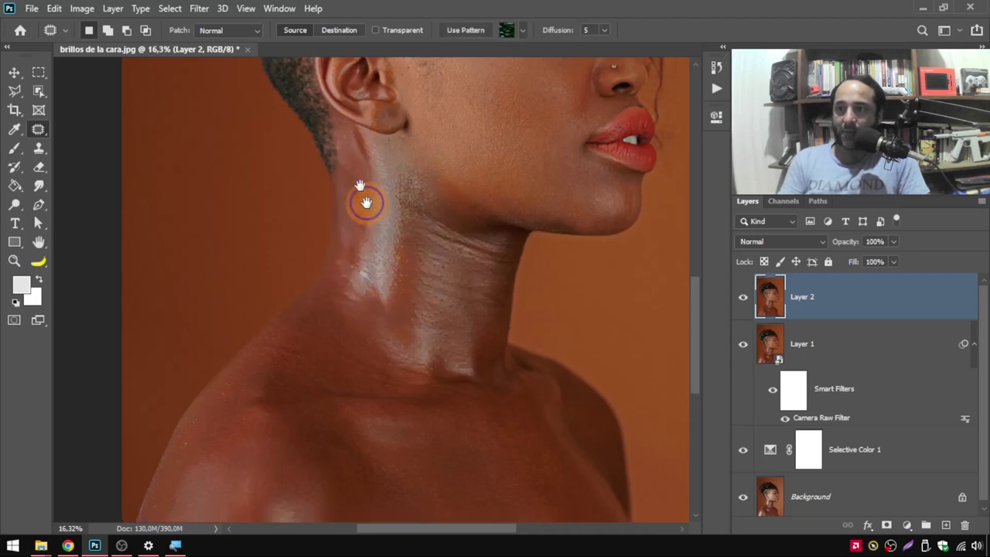
{"action": "mouse_move", "coordinate": [283, 270]}
{"action": "left_mouse_down"}
{"action": "mouse_move", "coordinate": [278, 311]}
{"action": "mouse_move", "coordinate": [389, 212]}
{"action": "left_mouse_up"}
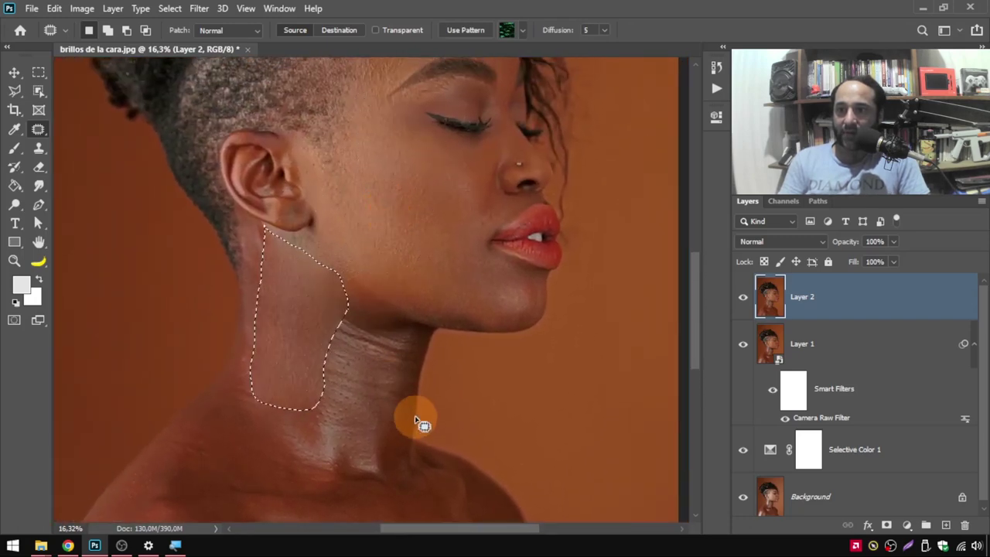
{"action": "mouse_move", "coordinate": [397, 399]}
{"action": "left_mouse_down"}
{"action": "mouse_move", "coordinate": [420, 261]}
{"action": "mouse_move", "coordinate": [442, 336]}
{"action": "left_mouse_up"}
Fade the neck patch to about 58% opacity and deselect
{"action": "left_click", "coordinate": [55, 8]}
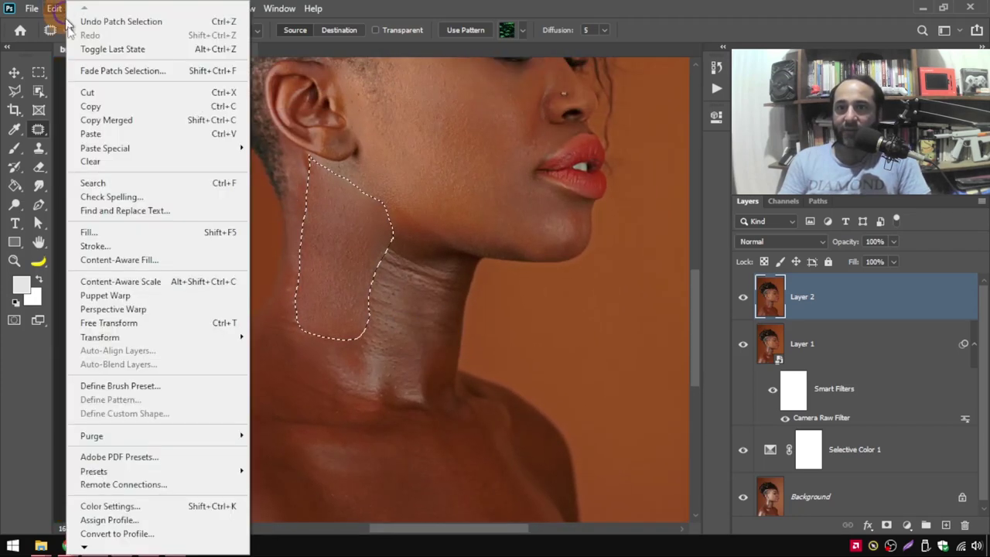
{"action": "left_click", "coordinate": [66, 66]}
{"action": "mouse_move", "coordinate": [291, 133]}
{"action": "left_mouse_down"}
{"action": "mouse_move", "coordinate": [614, 221]}
{"action": "mouse_move", "coordinate": [608, 275]}
{"action": "left_mouse_up"}
{"action": "left_click_drag", "start_coordinate": [567, 315], "coordinate": [539, 315]}
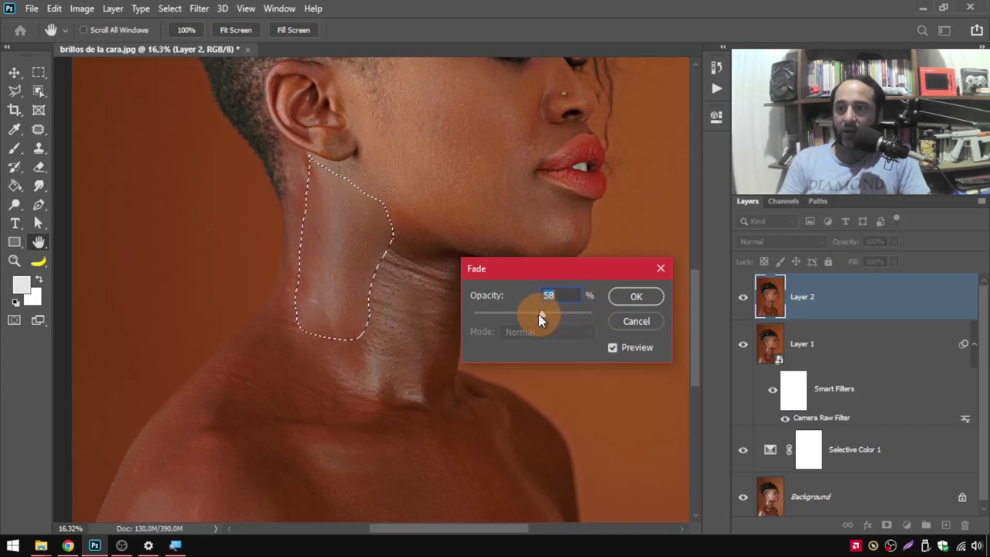
{"action": "left_click", "coordinate": [630, 297]}
{"action": "key", "text": "ctrl+d"}
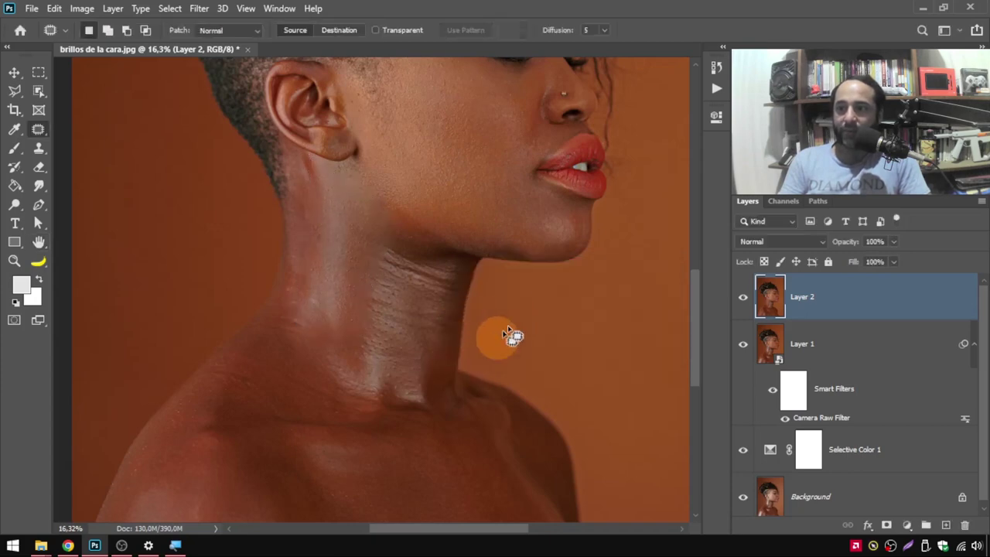
{"action": "left_click", "coordinate": [406, 389]}
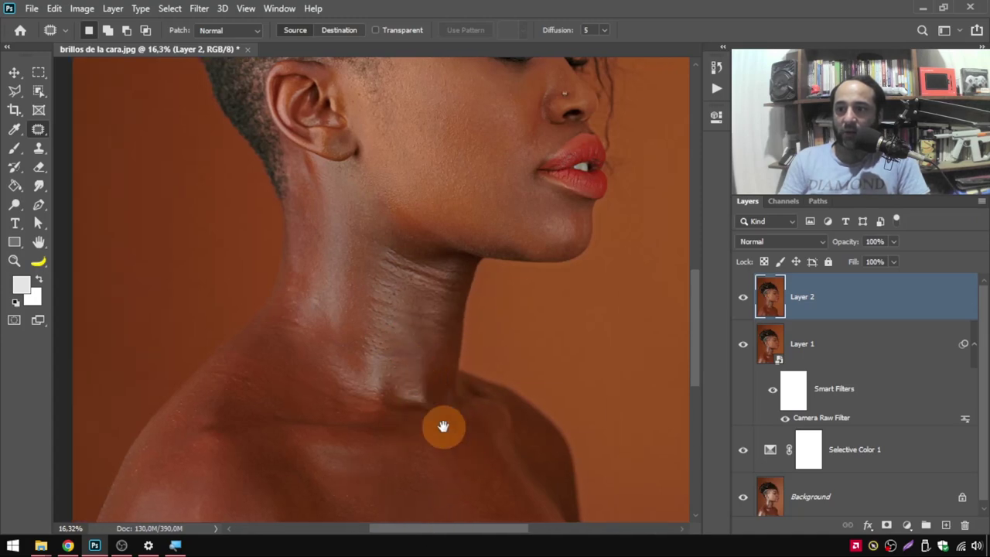
Zoom out to the whole head and hide Layer 1 and the Selective Color 1 adjustment
{"action": "left_click_drag", "start_coordinate": [442, 426], "coordinate": [442, 327]}
{"action": "left_click_drag", "start_coordinate": [435, 413], "coordinate": [493, 361]}
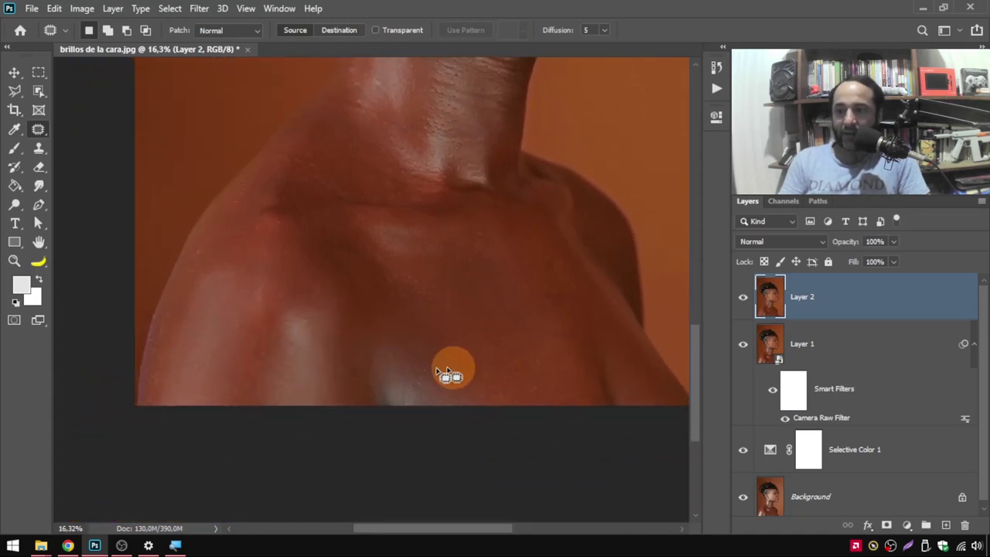
{"action": "left_click_drag", "start_coordinate": [464, 214], "coordinate": [442, 409]}
{"action": "left_click_drag", "start_coordinate": [482, 341], "coordinate": [485, 281]}
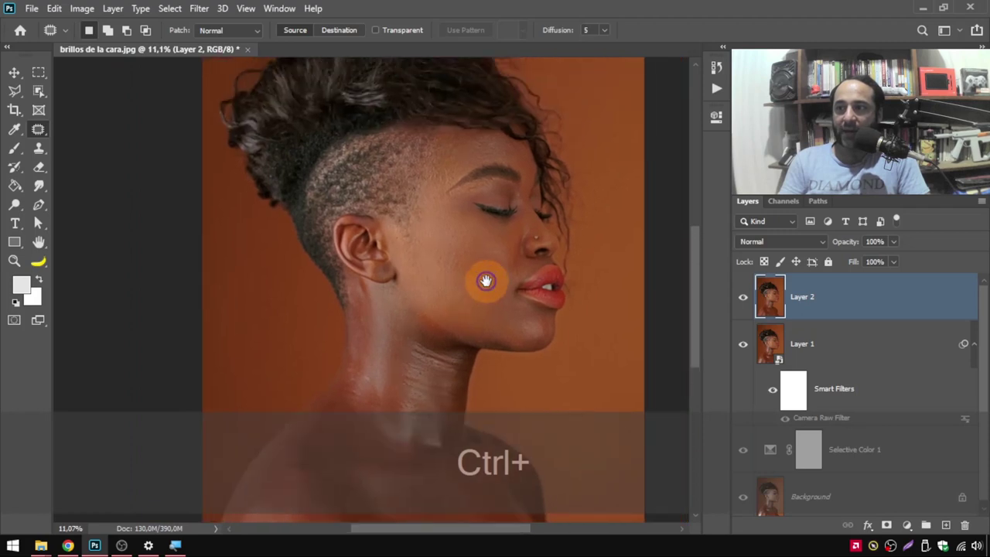
{"action": "left_click", "coordinate": [742, 343]}
{"action": "left_click", "coordinate": [742, 450]}
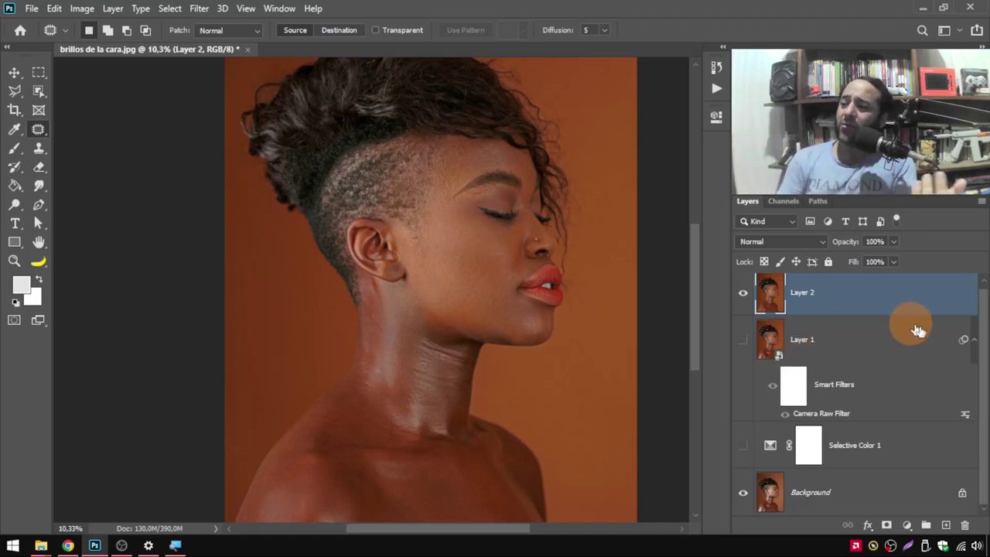
Collapse Layer 1's Smart Filters and toggle Layer 2 off and on for a before/after comparison
{"action": "left_click", "coordinate": [973, 341]}
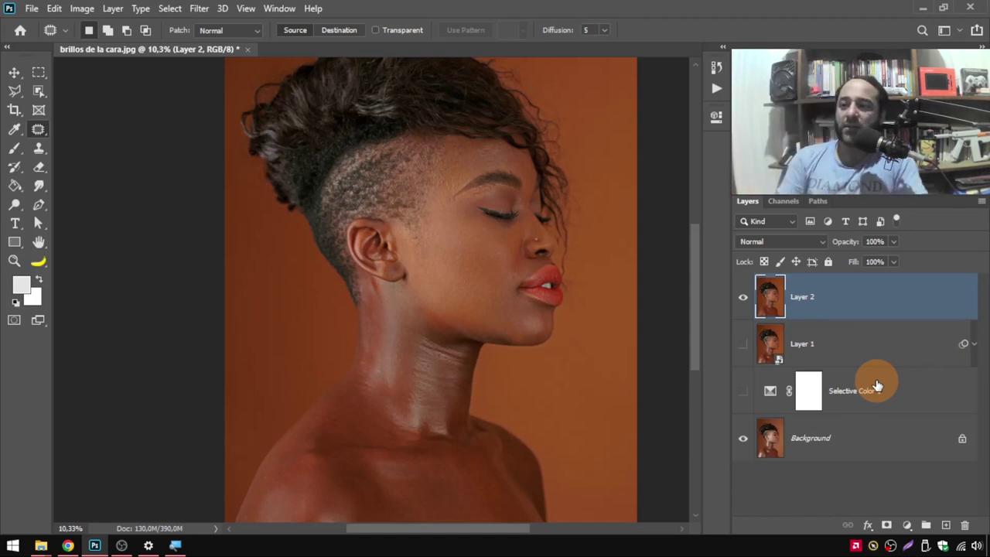
{"action": "left_click", "coordinate": [749, 305]}
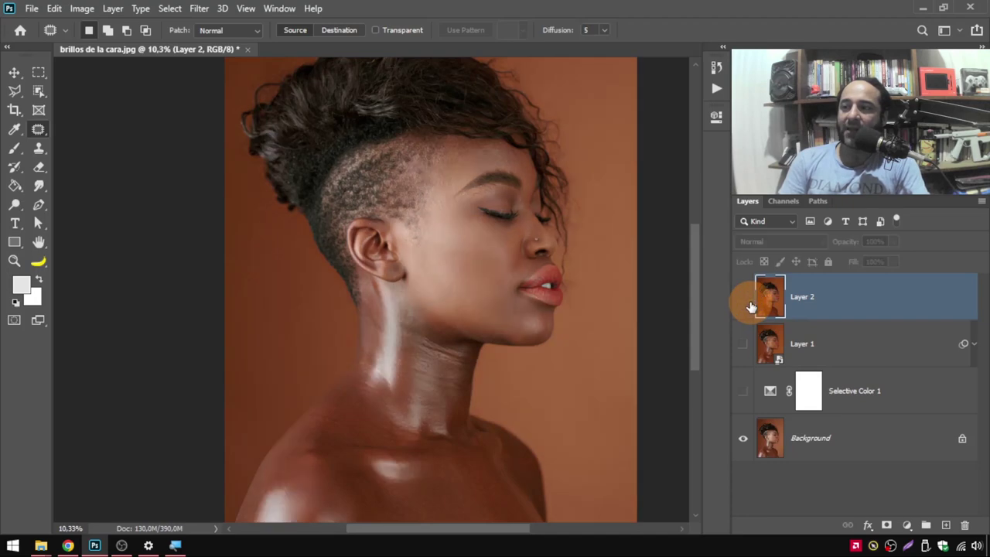
{"action": "left_click", "coordinate": [744, 299]}
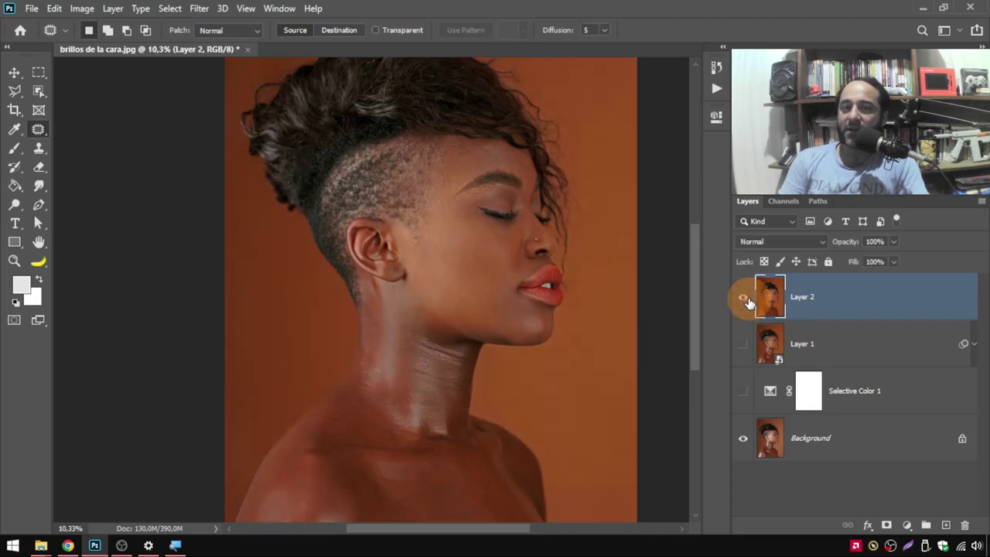
{"action": "left_click", "coordinate": [748, 302]}
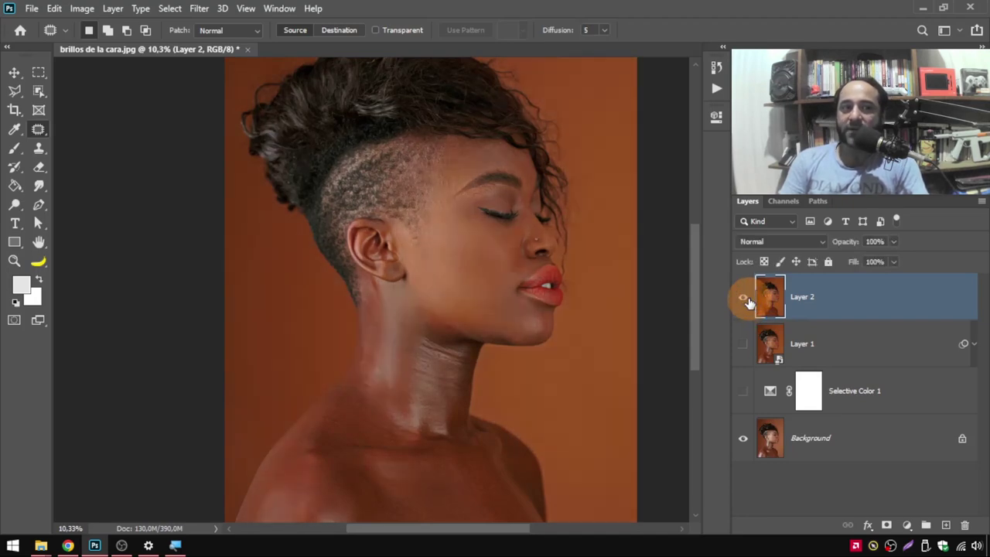